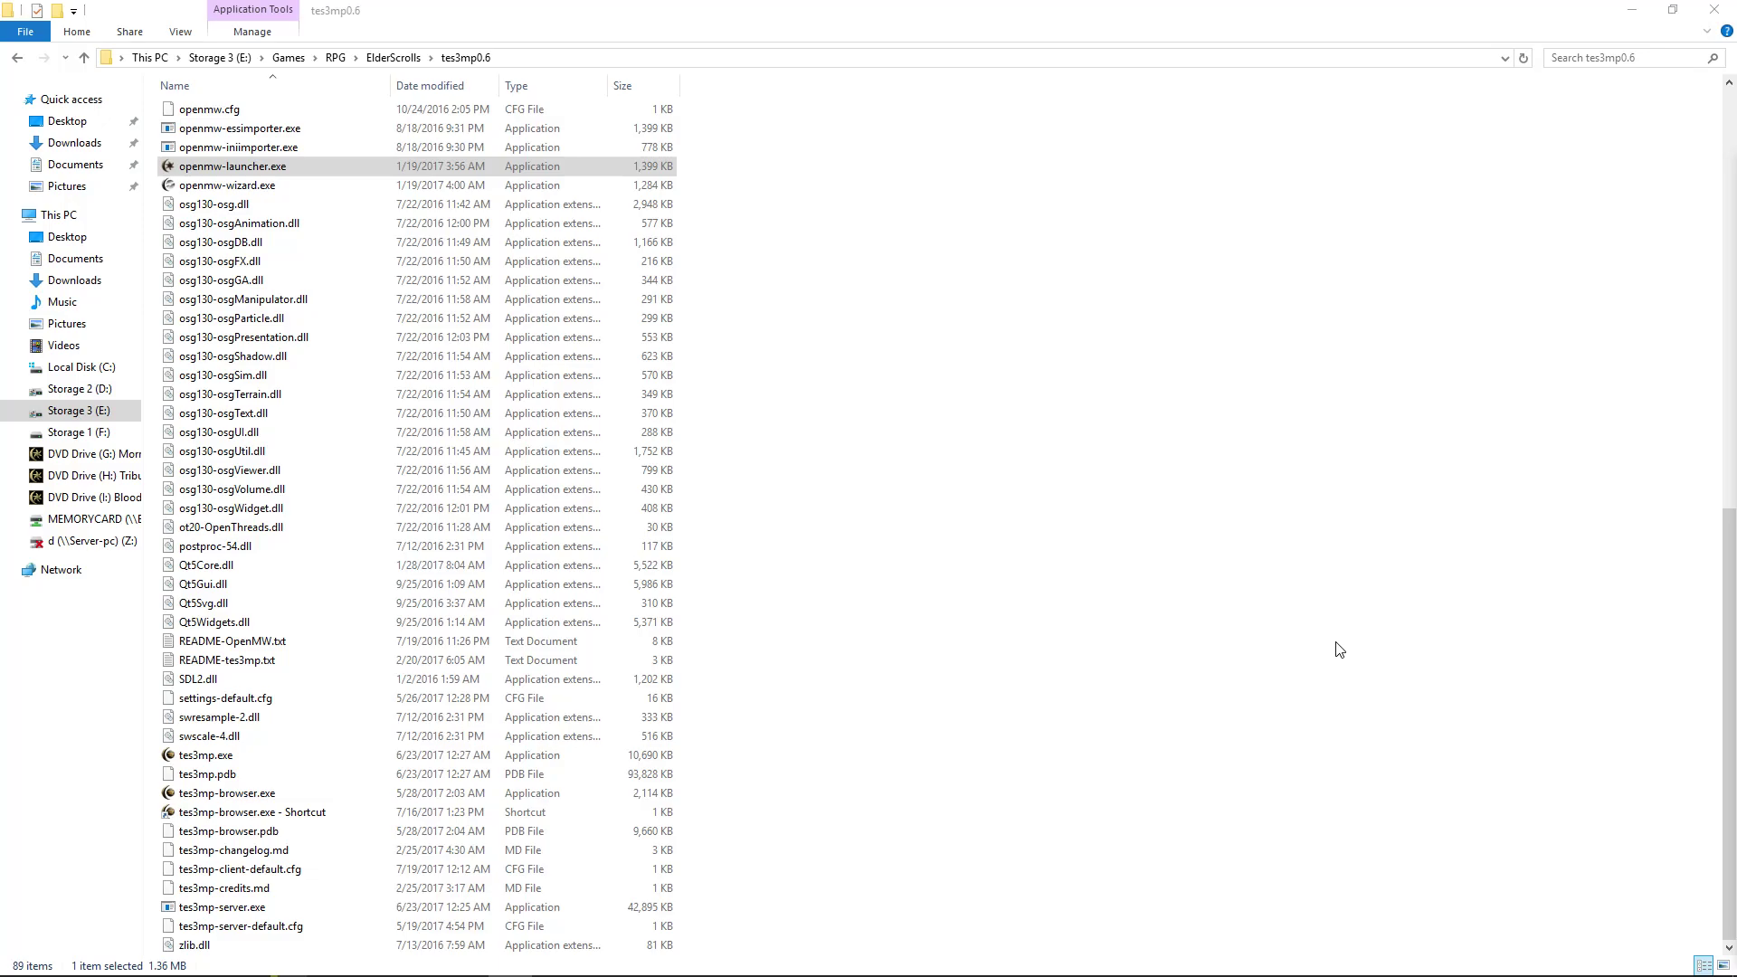
# Step: Check the tes3mp0.6 folder's full path and its location inside the ElderScrolls folder
pyautogui.click(514, 58)
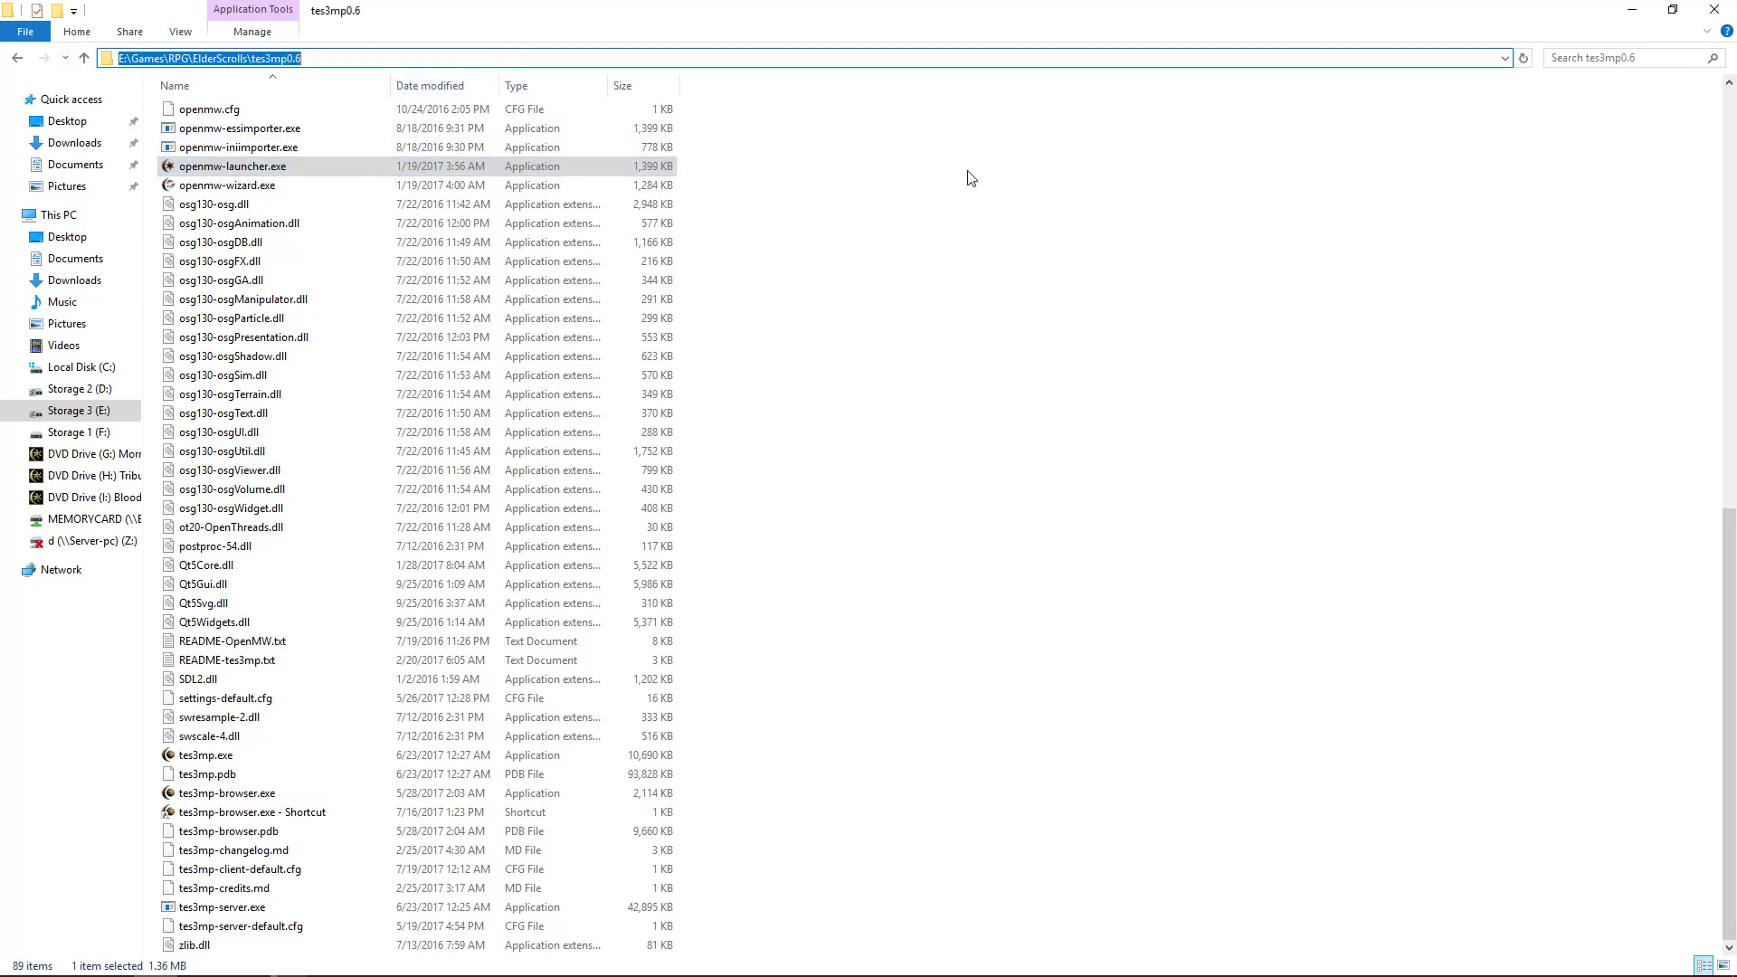
pyautogui.click(949, 238)
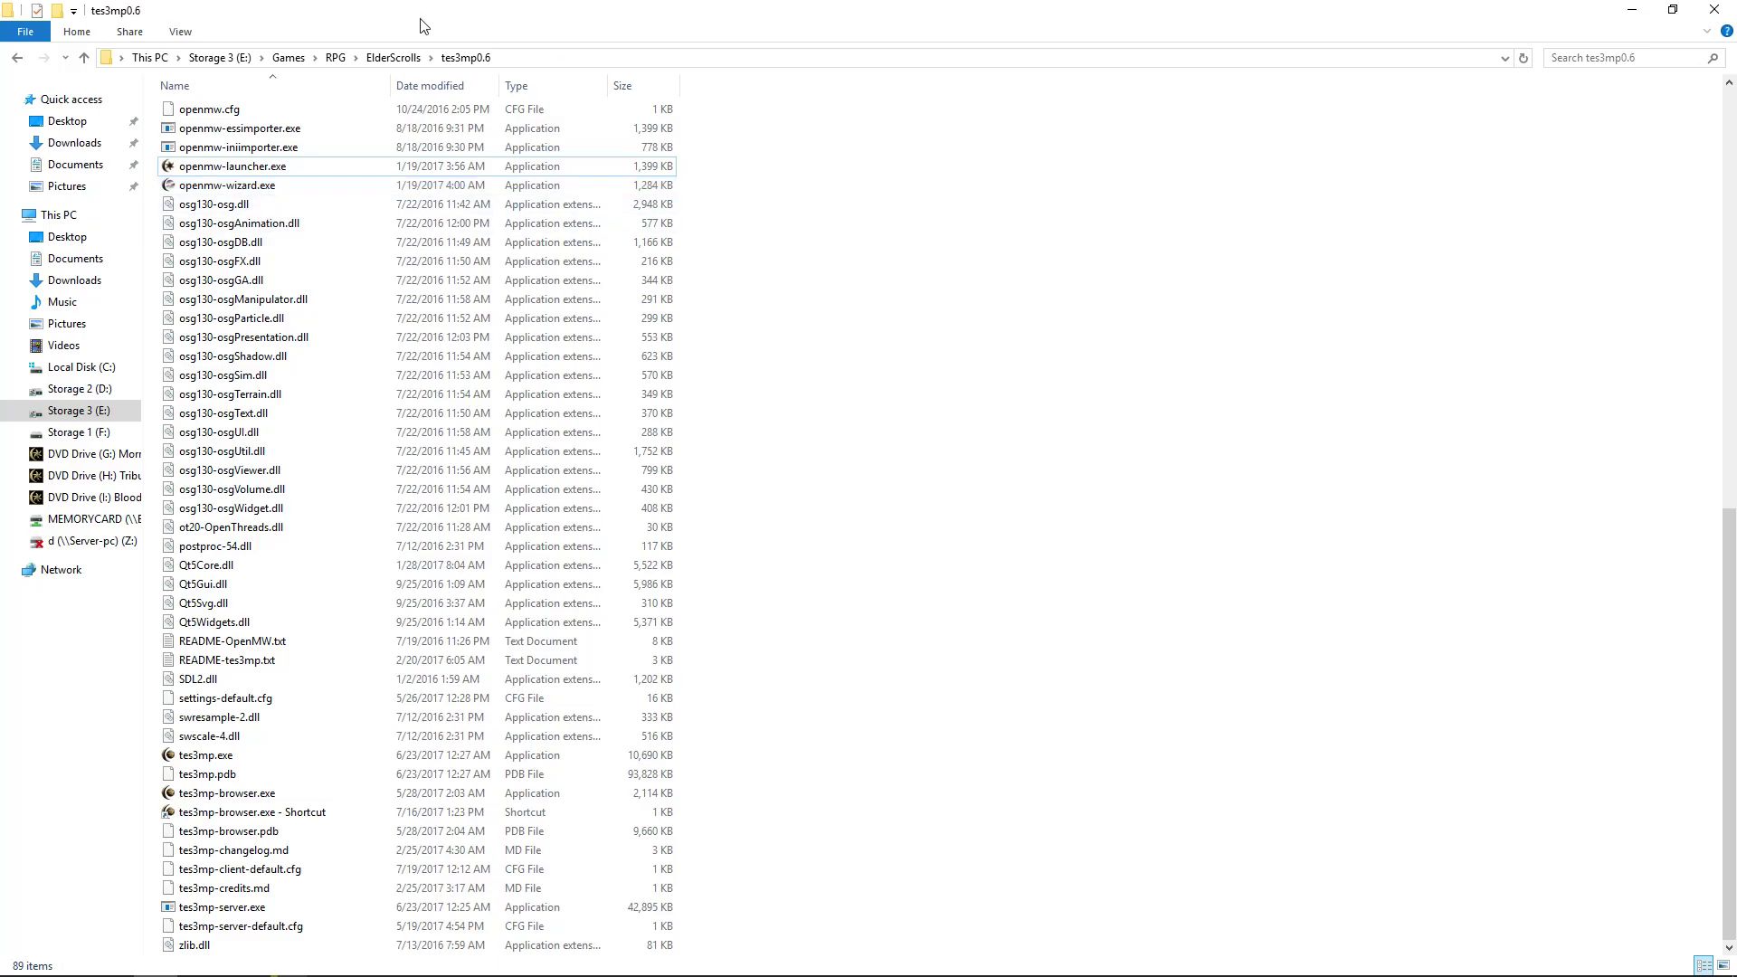
pyautogui.click(530, 57)
pyautogui.click(881, 228)
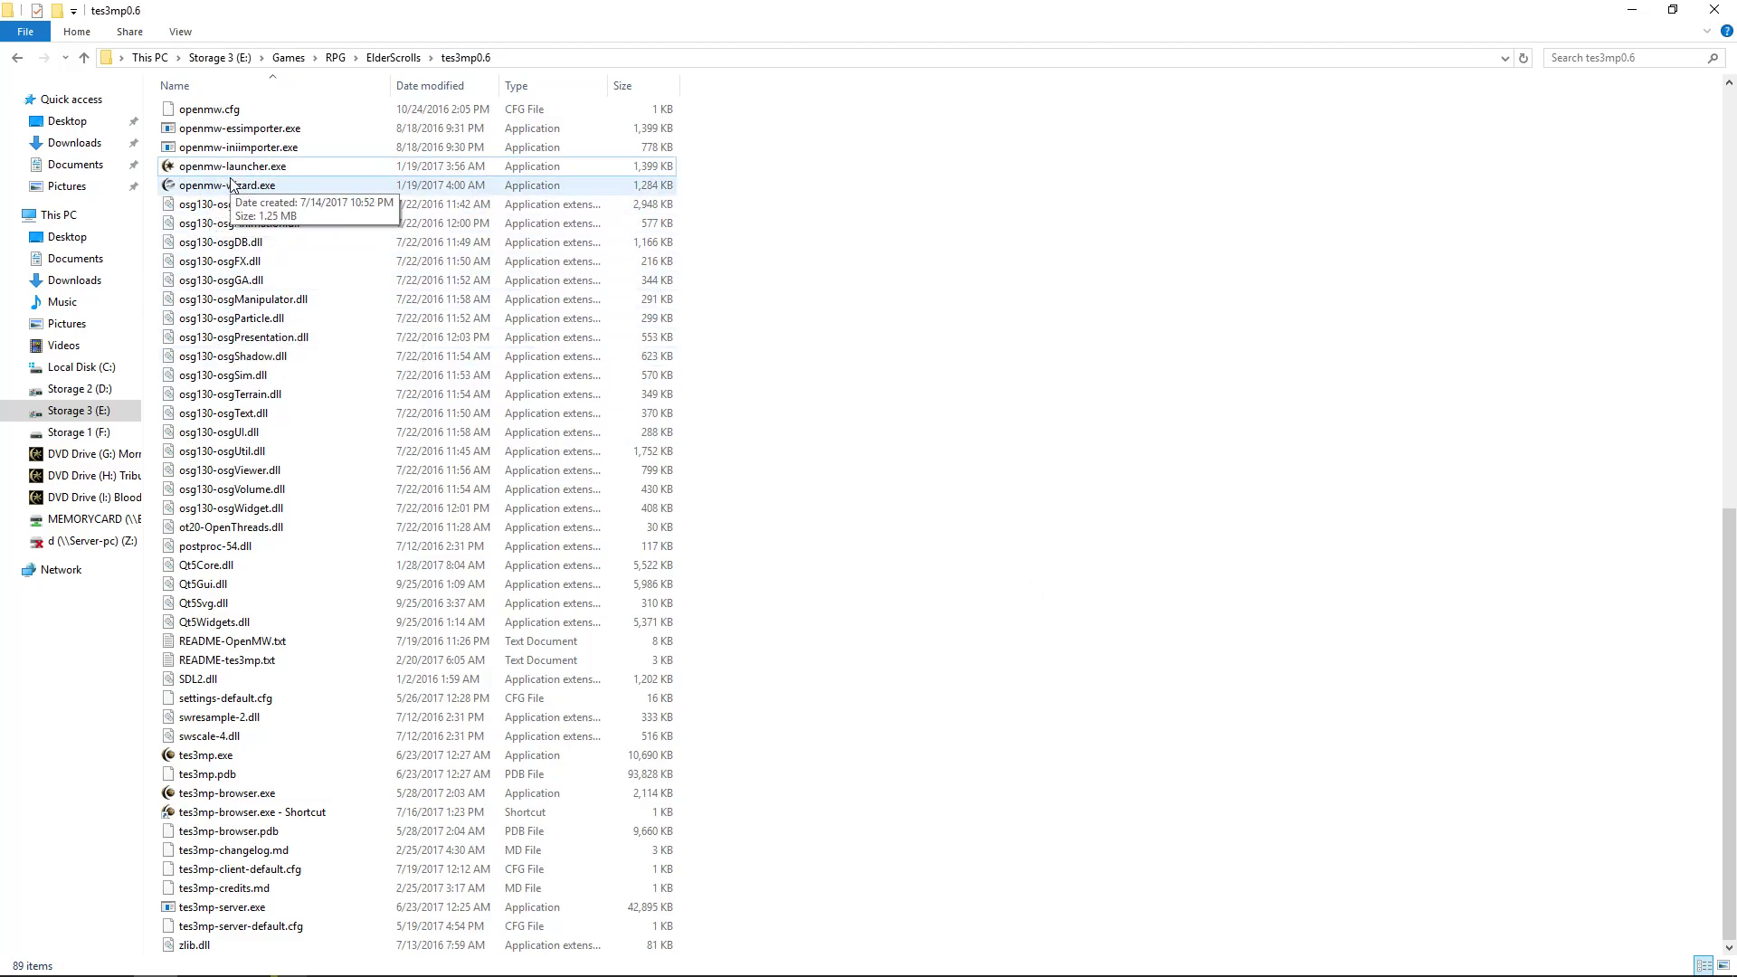
pyautogui.click(530, 57)
pyautogui.click(360, 57)
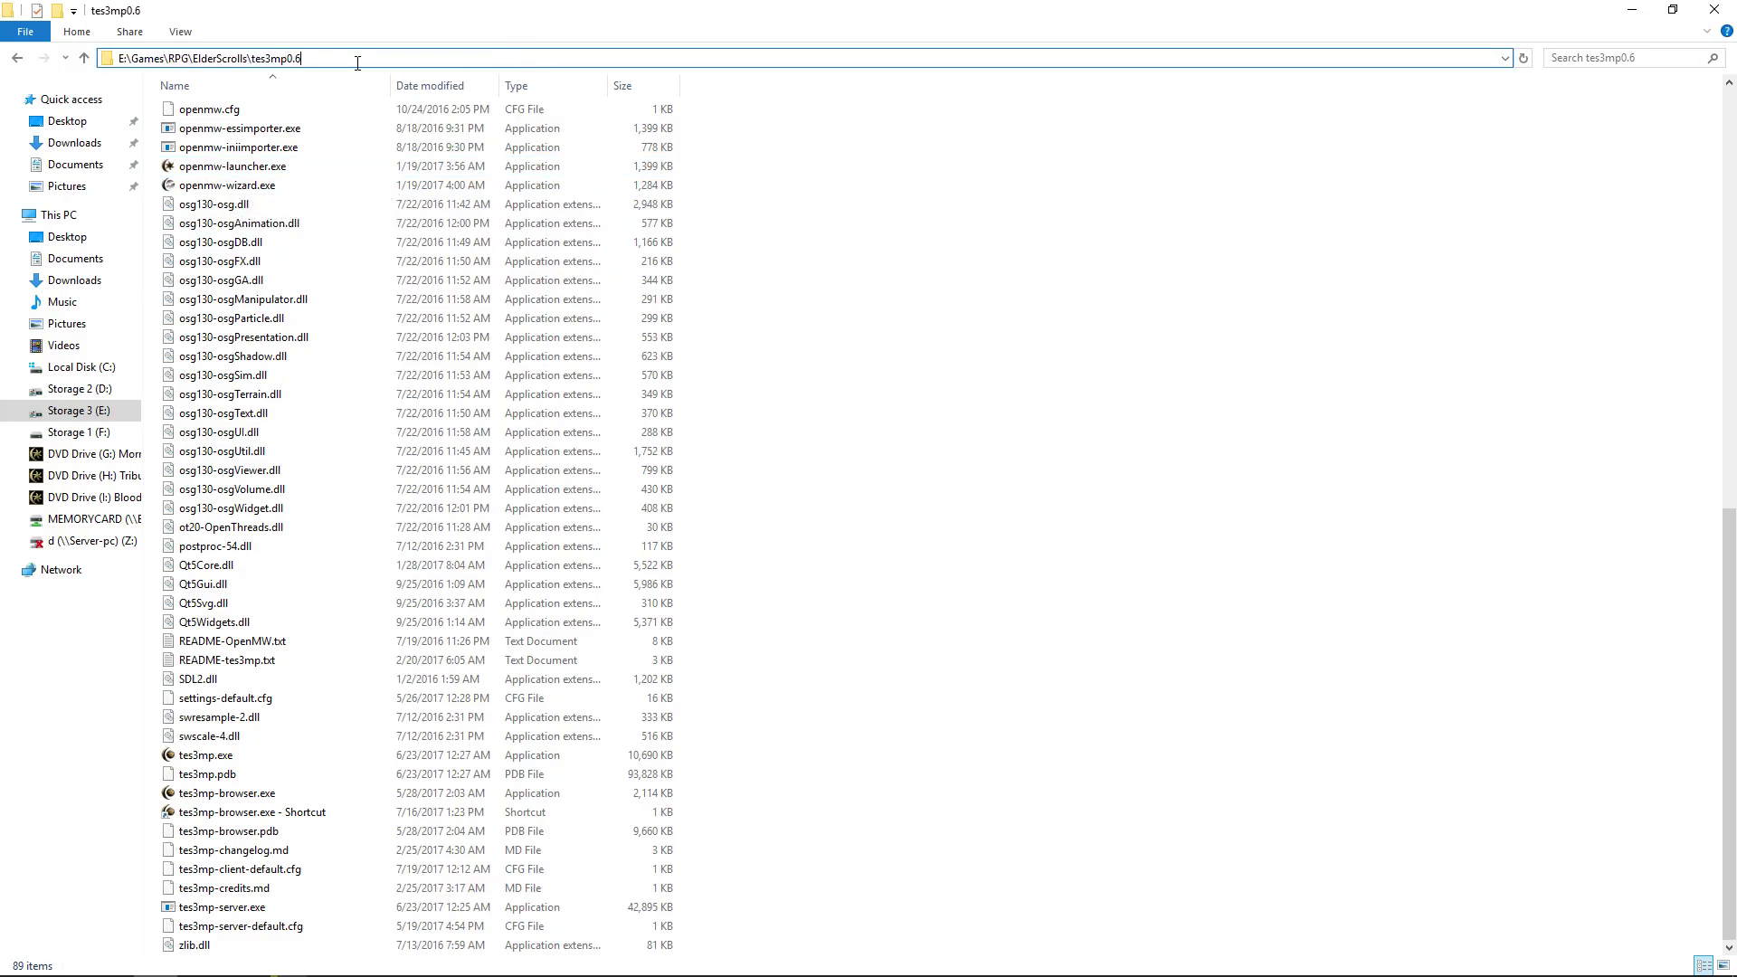
pyautogui.click(860, 294)
pyautogui.click(393, 57)
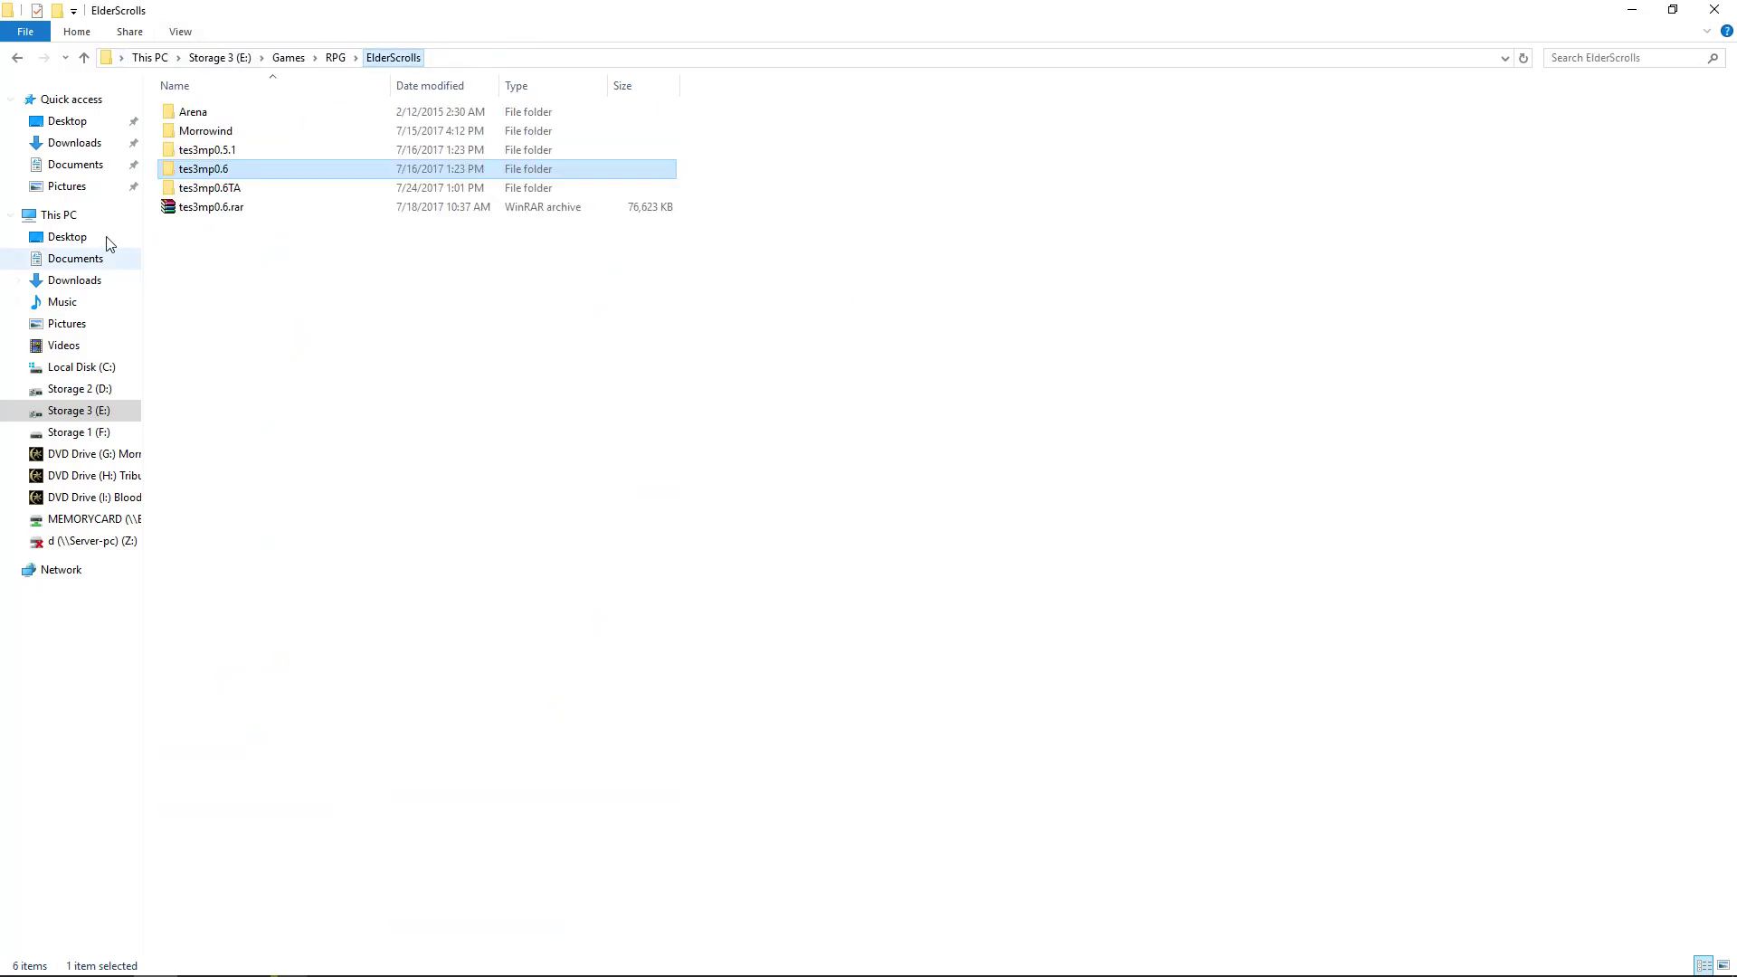
pyautogui.doubleClick(226, 172)
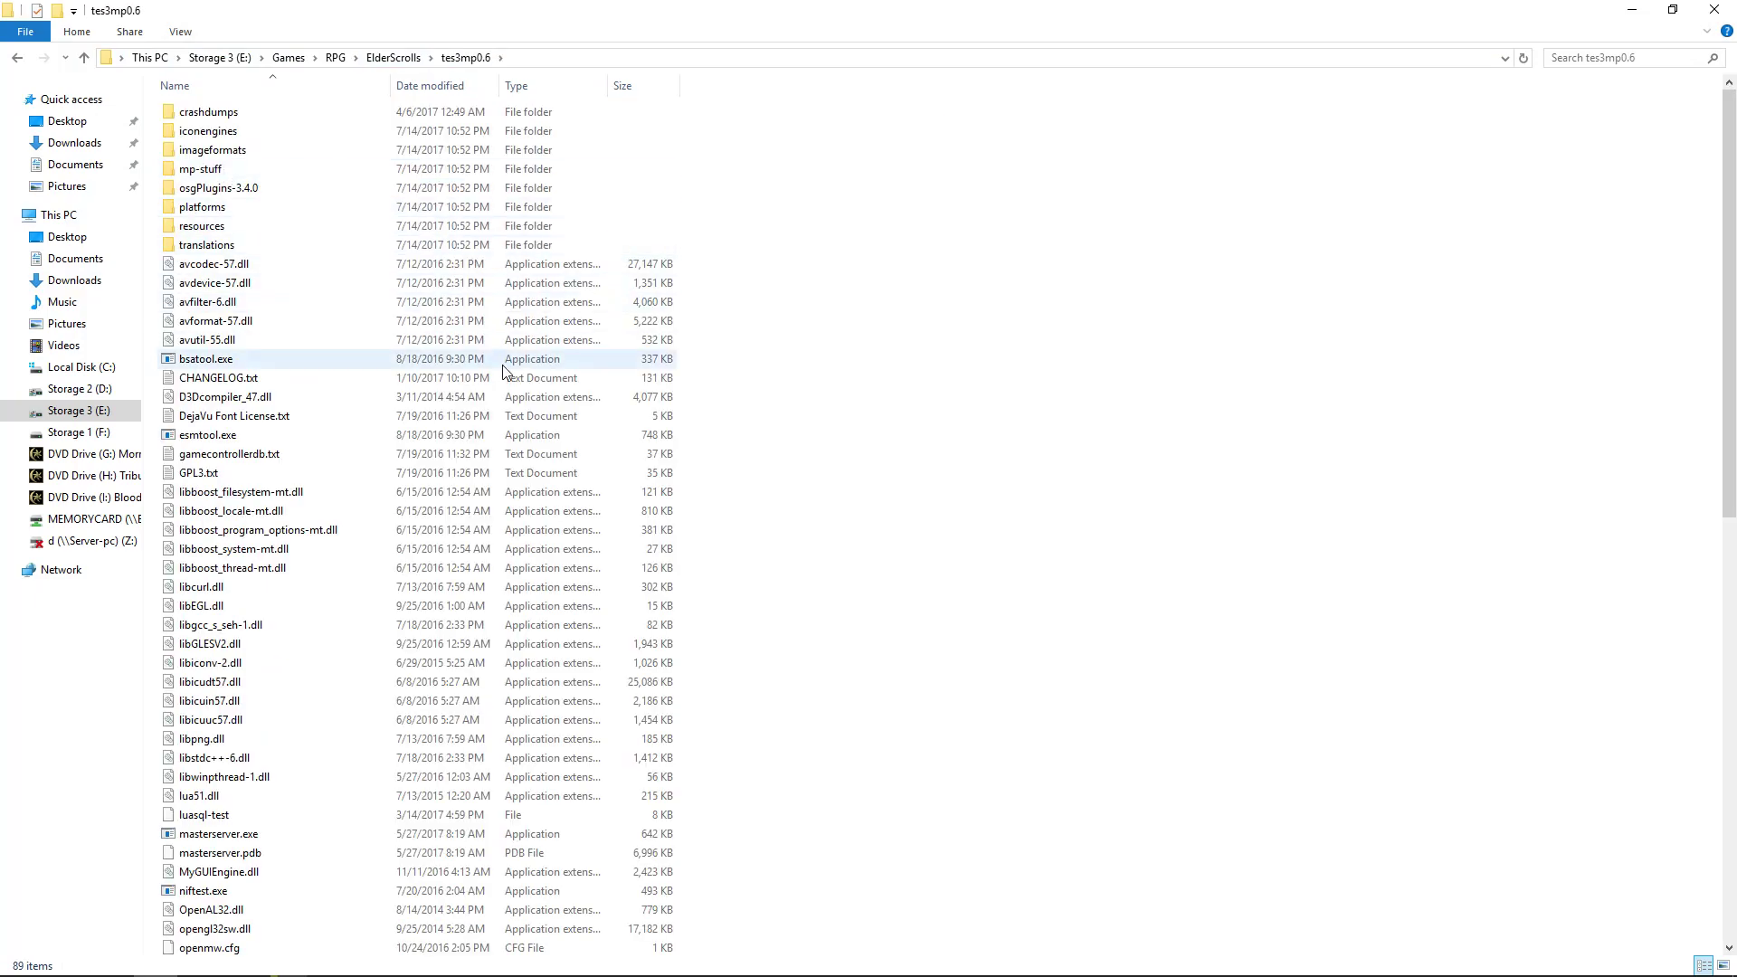
# Step: Run openmw-wizard.exe from the tes3mp0.6 folder and choose to select an existing Morrowind installation
pyautogui.scroll(-8, 365, 306)
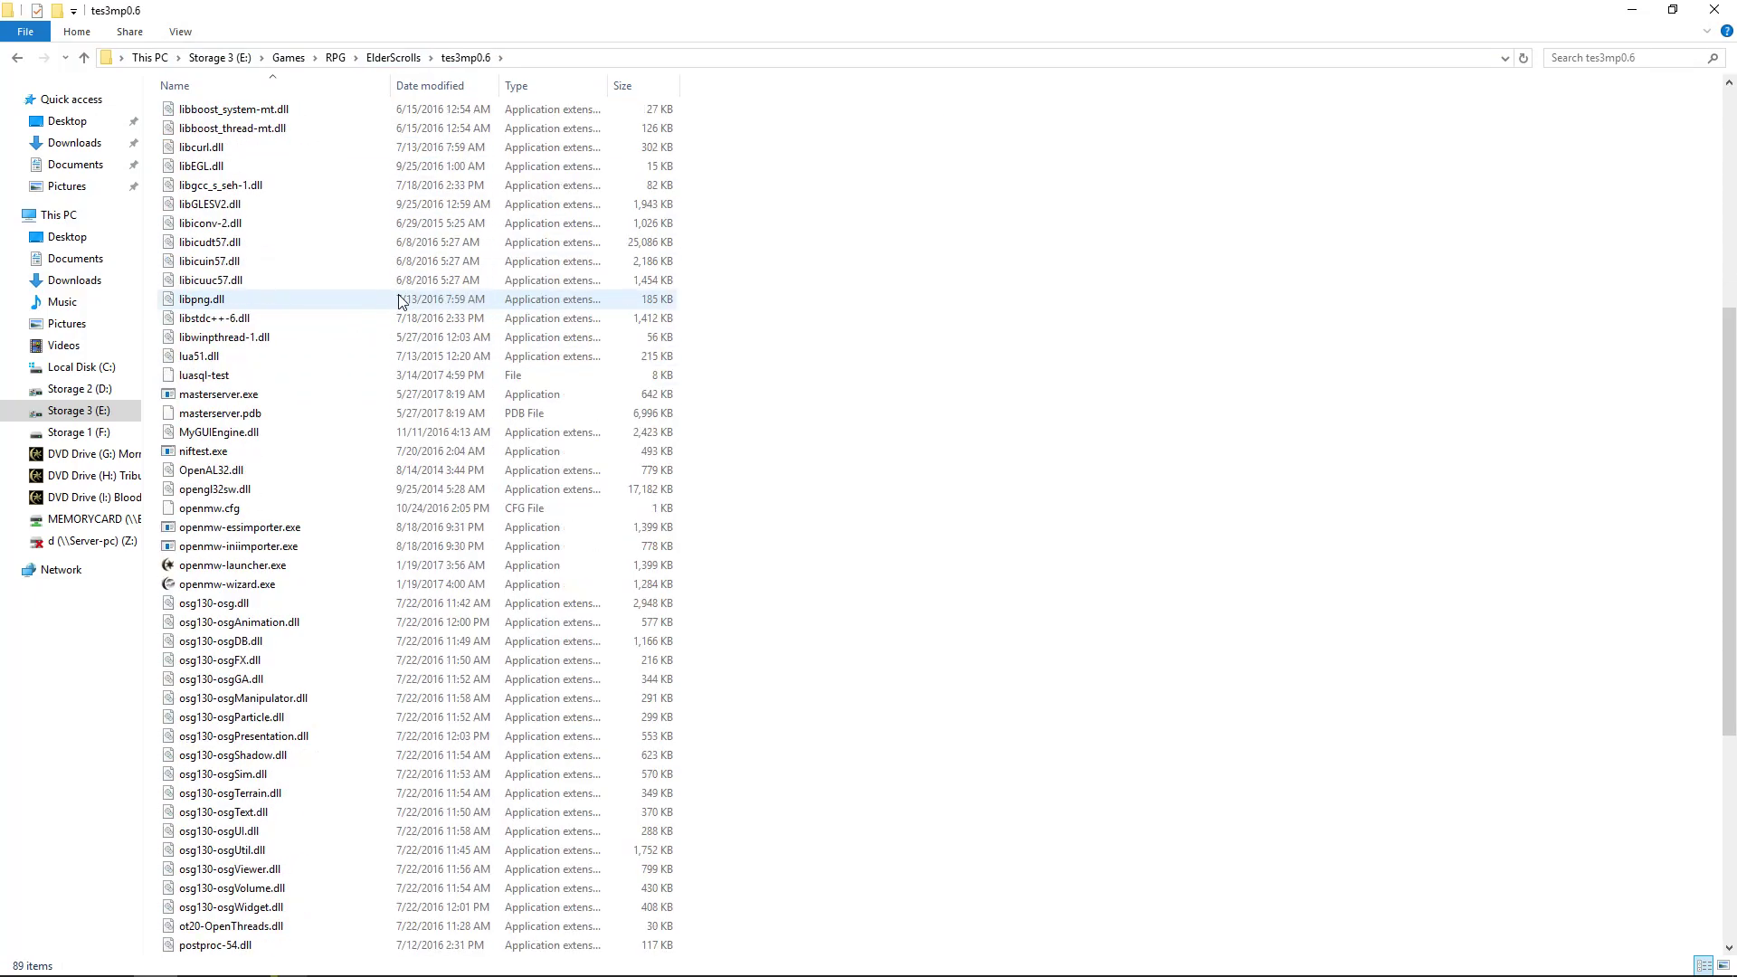
pyautogui.scroll(-4, 398, 303)
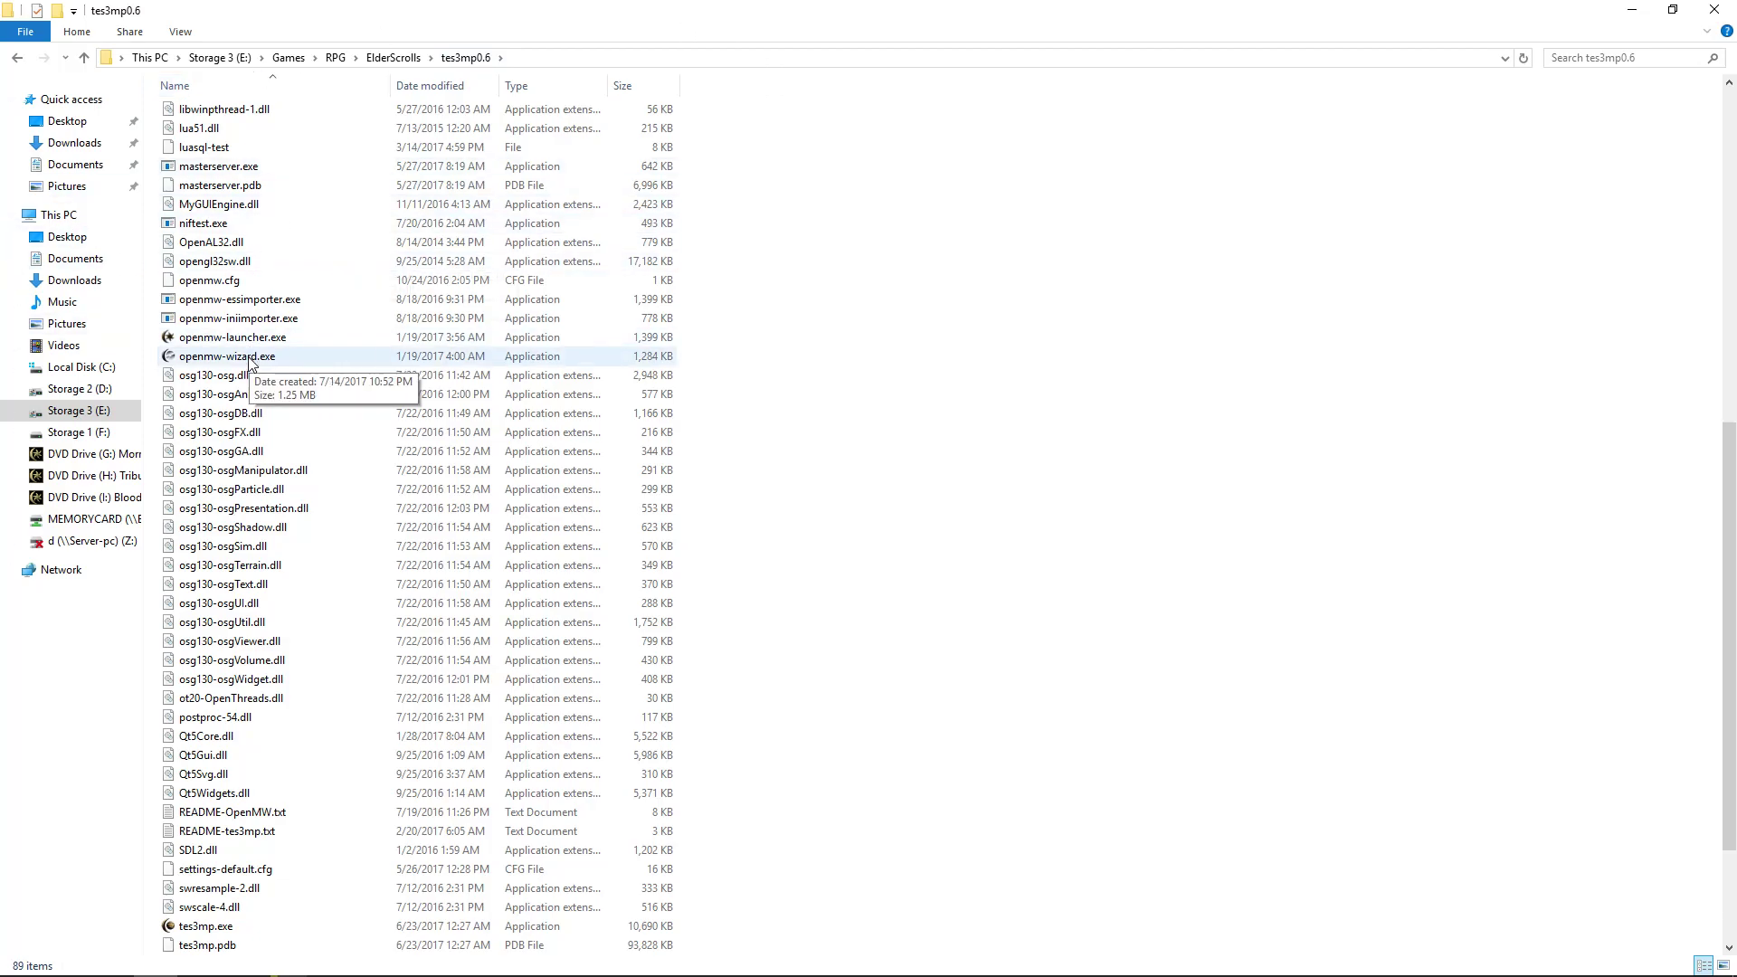
pyautogui.doubleClick(250, 362)
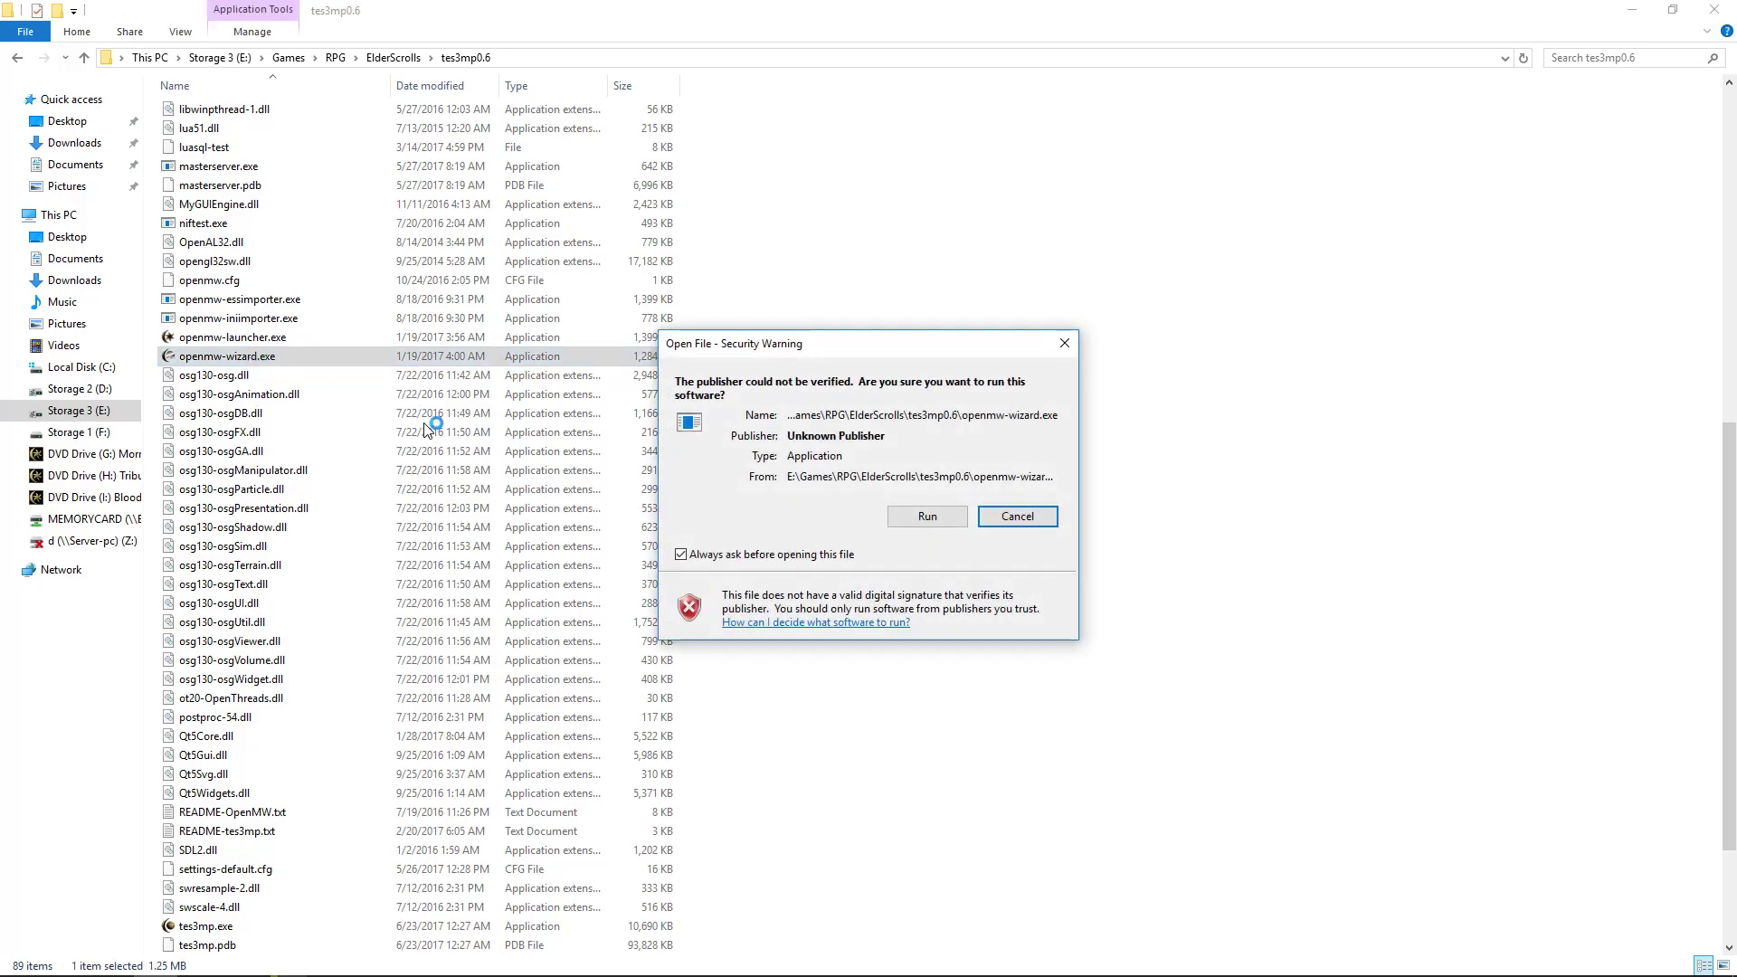
pyautogui.click(959, 536)
pyautogui.click(999, 673)
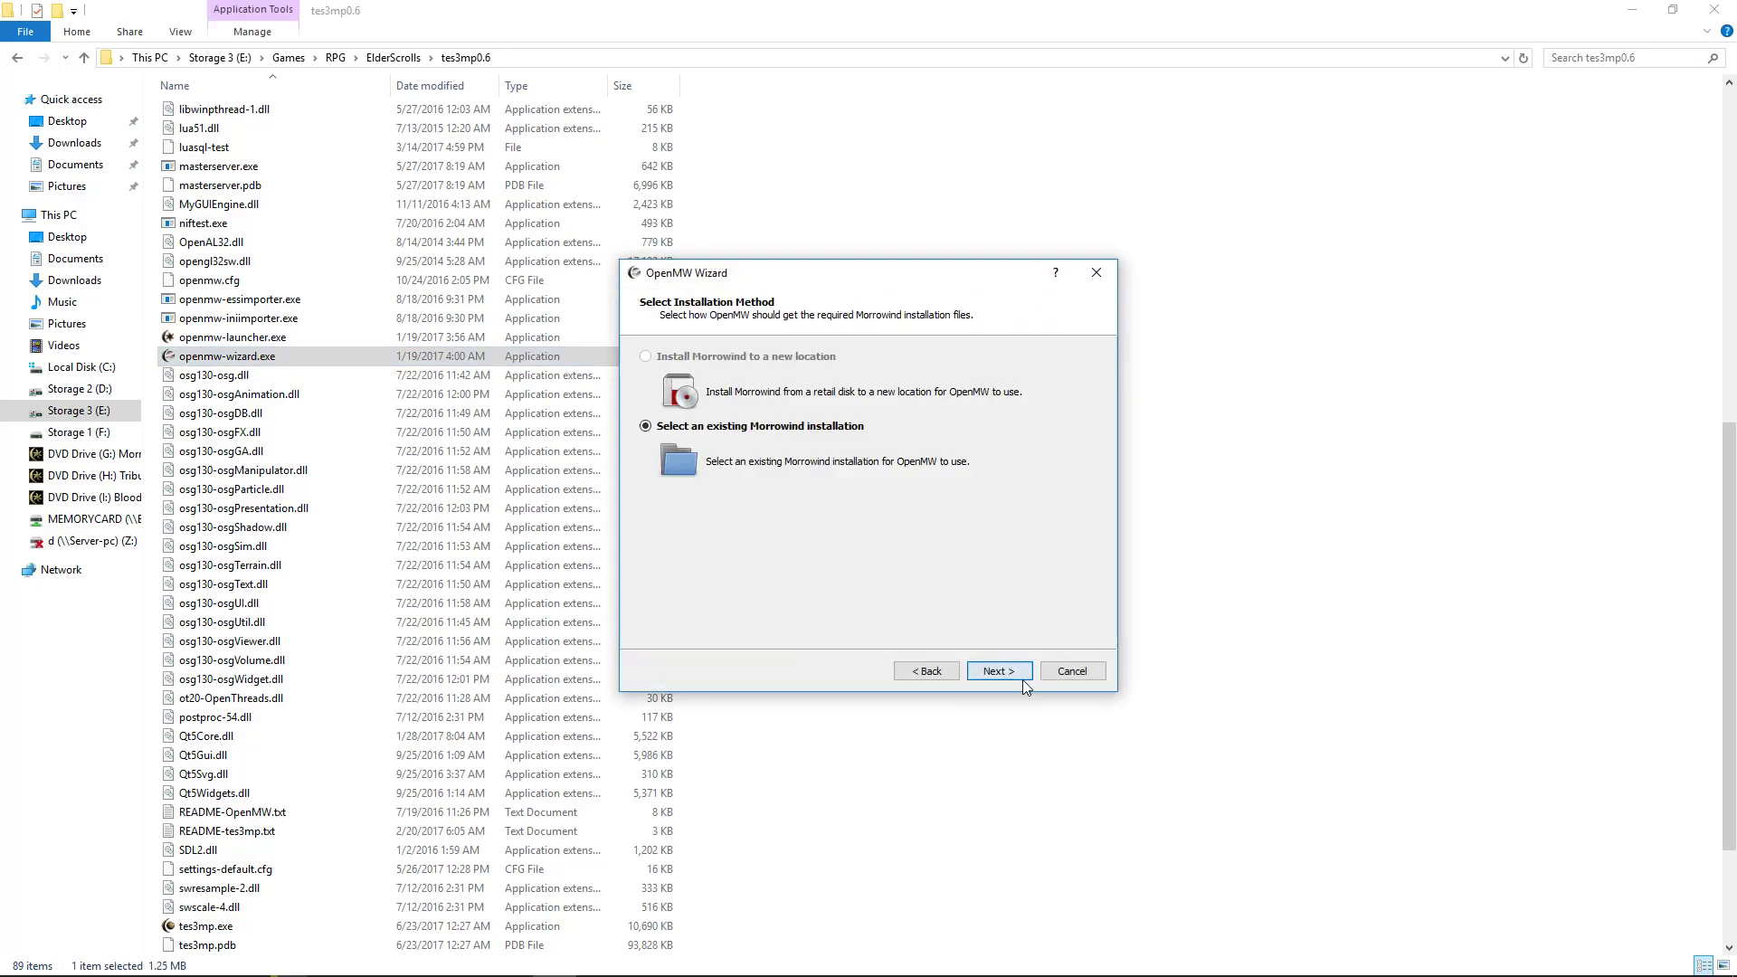
pyautogui.click(1000, 672)
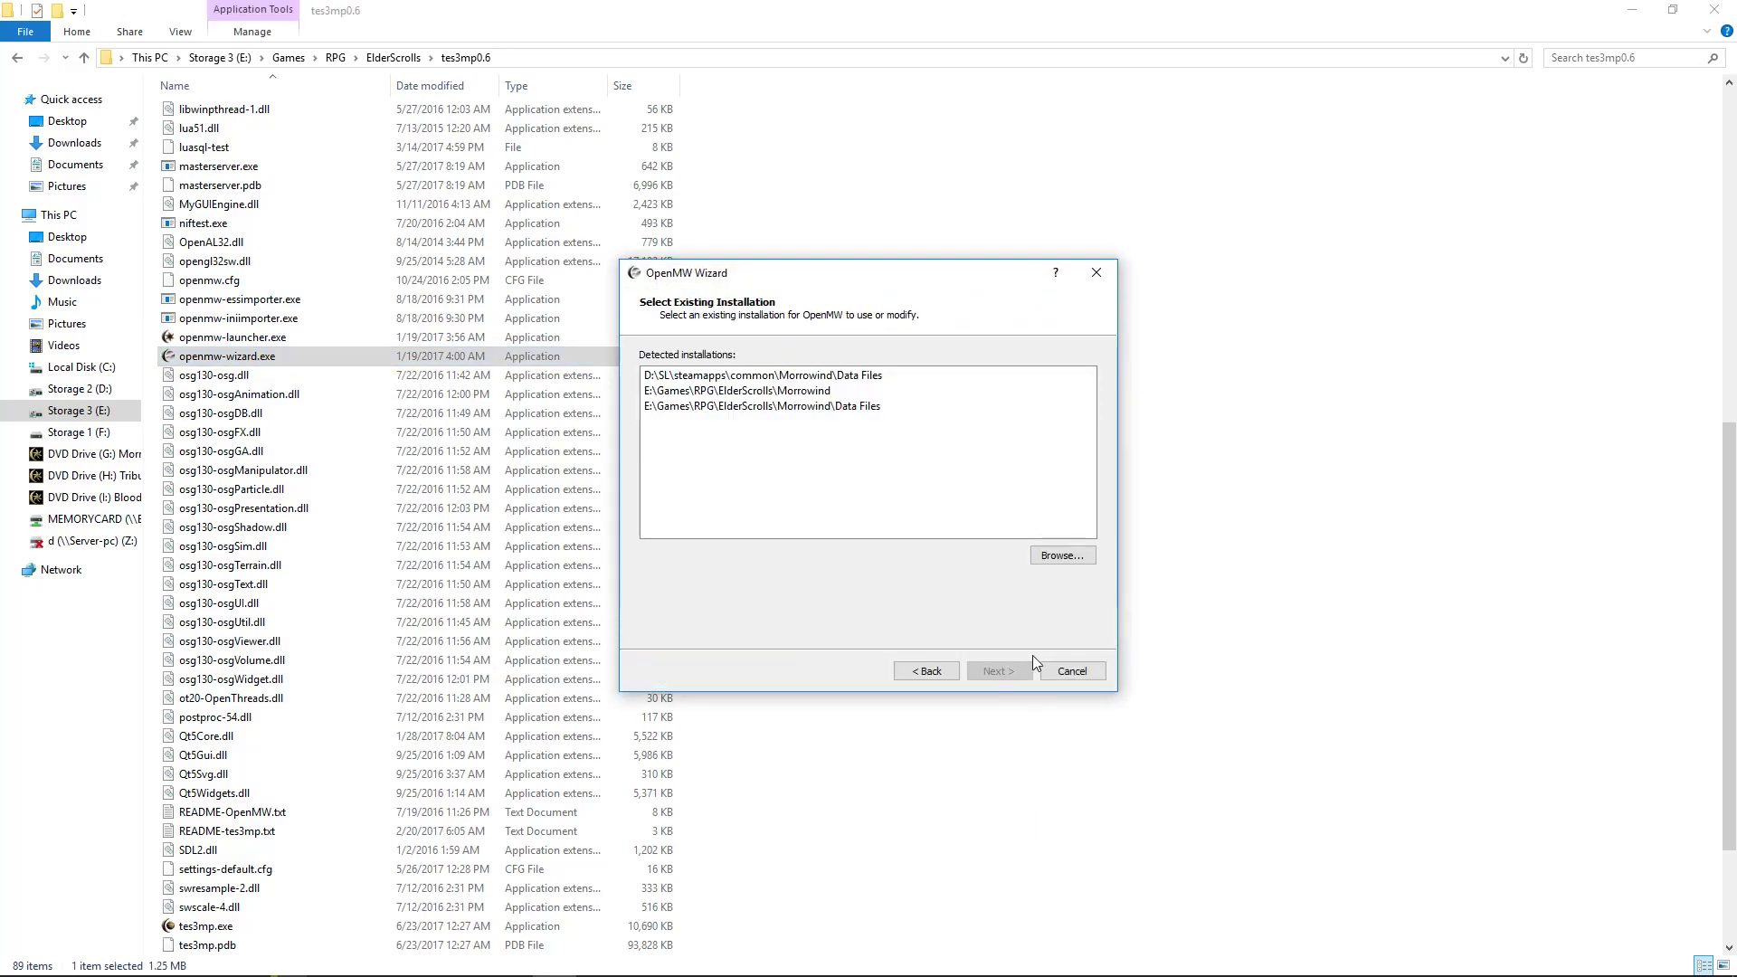
# Step: Browse to Morrowind.esm in Morrowind's Data Files folder as the master file, but cancel the selection and the wizard
pyautogui.click(1063, 556)
pyautogui.click(1020, 329)
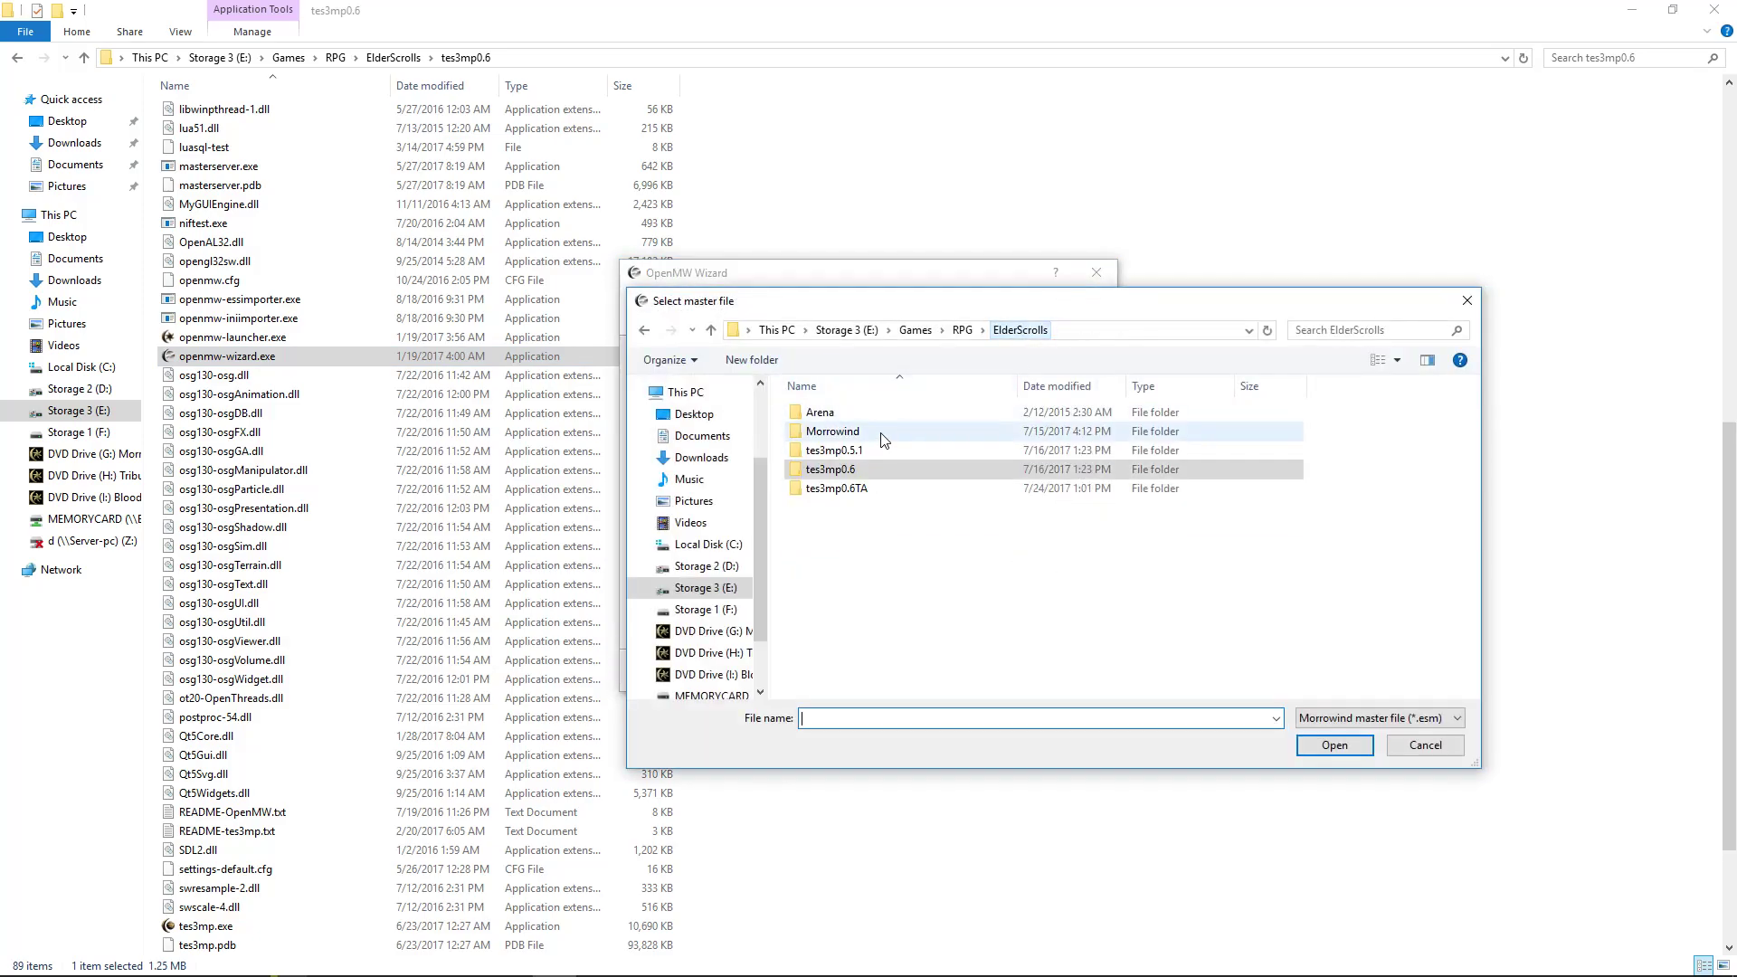
pyautogui.doubleClick(829, 433)
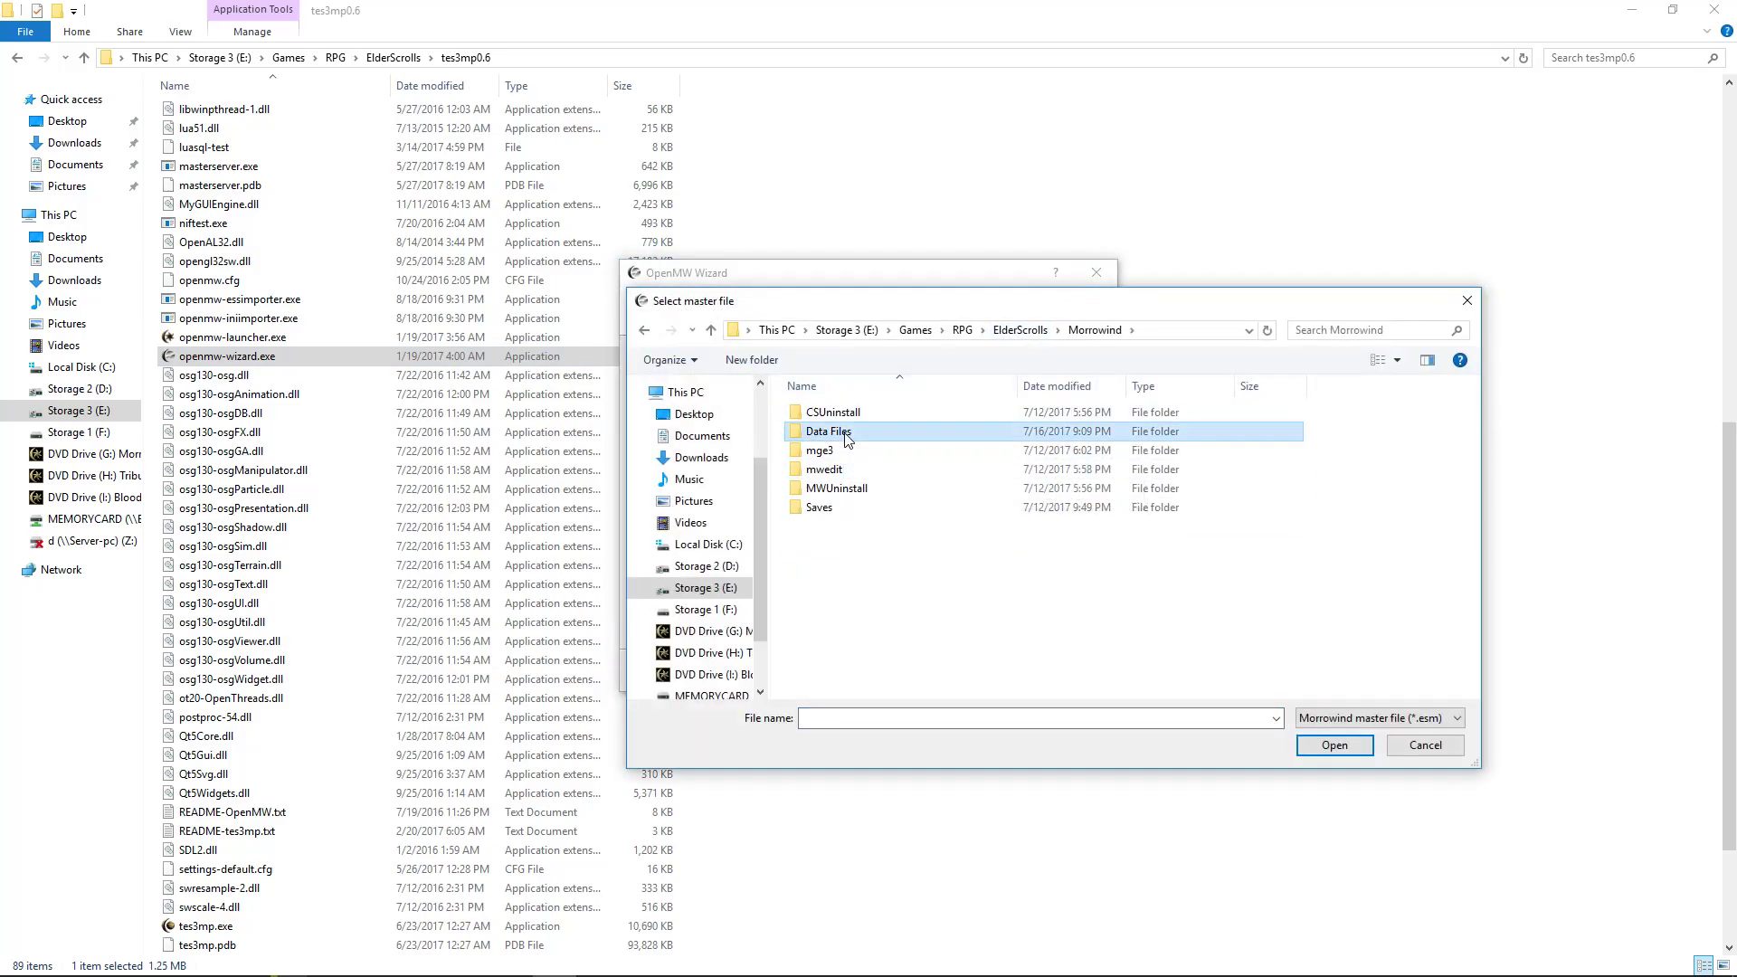
pyautogui.doubleClick(829, 433)
pyautogui.scroll(-3, 869, 561)
pyautogui.click(867, 670)
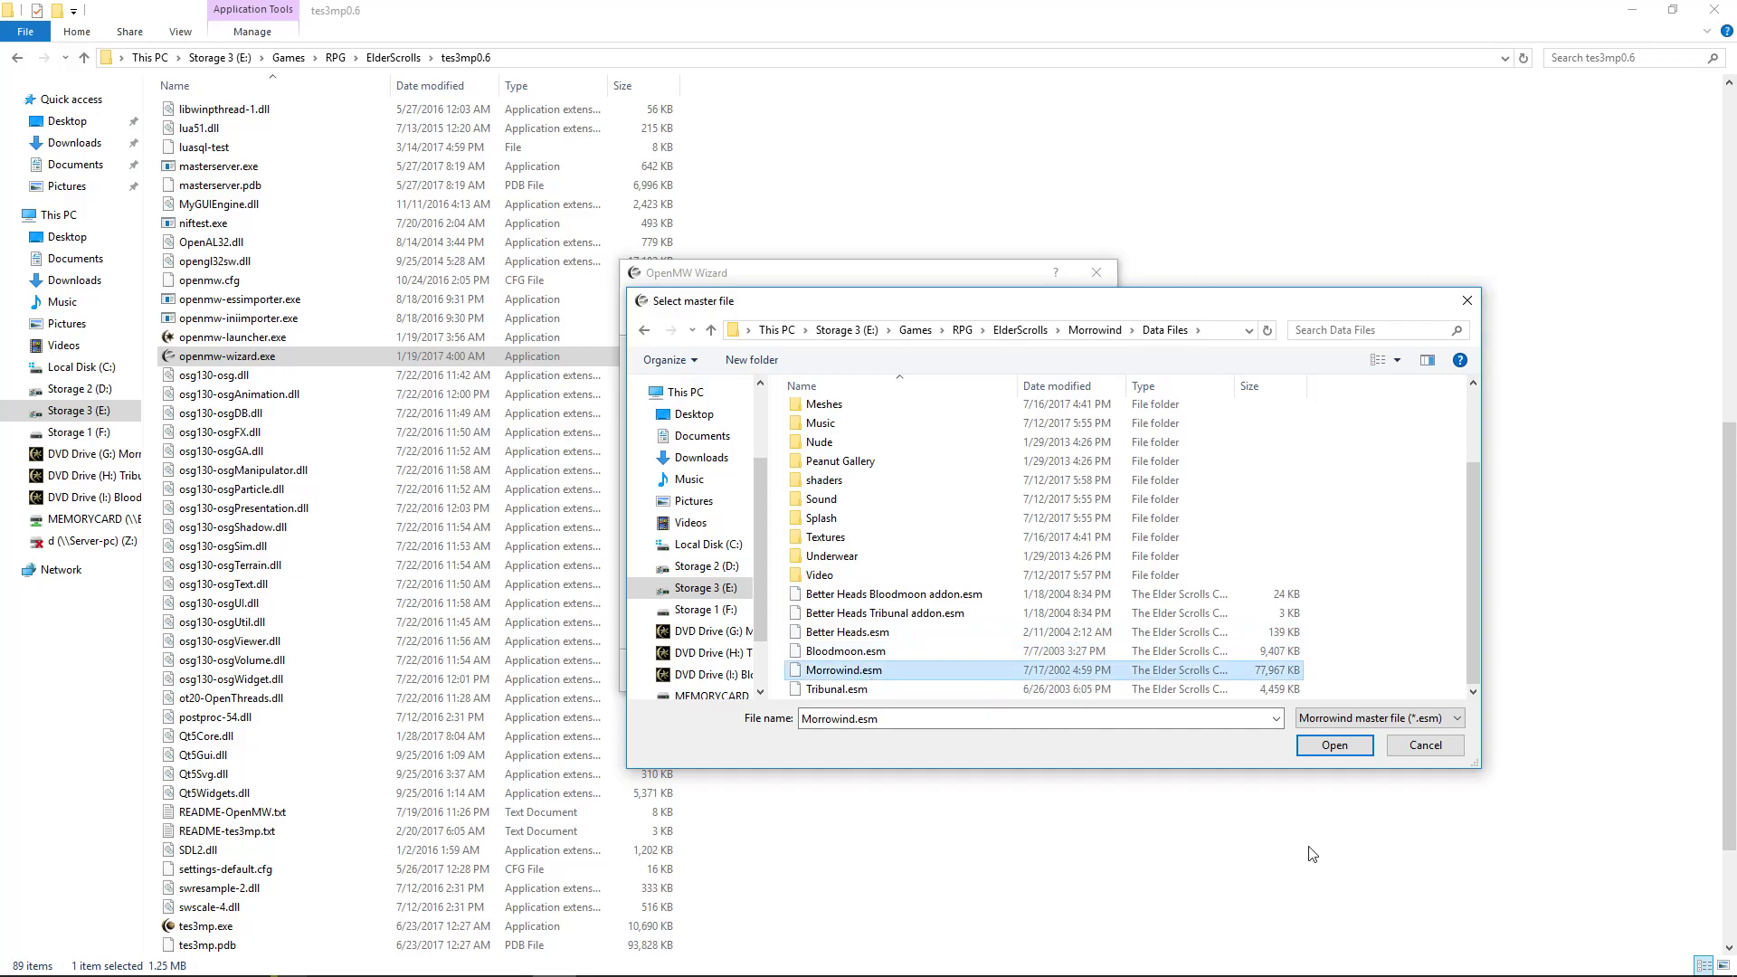
pyautogui.click(1435, 746)
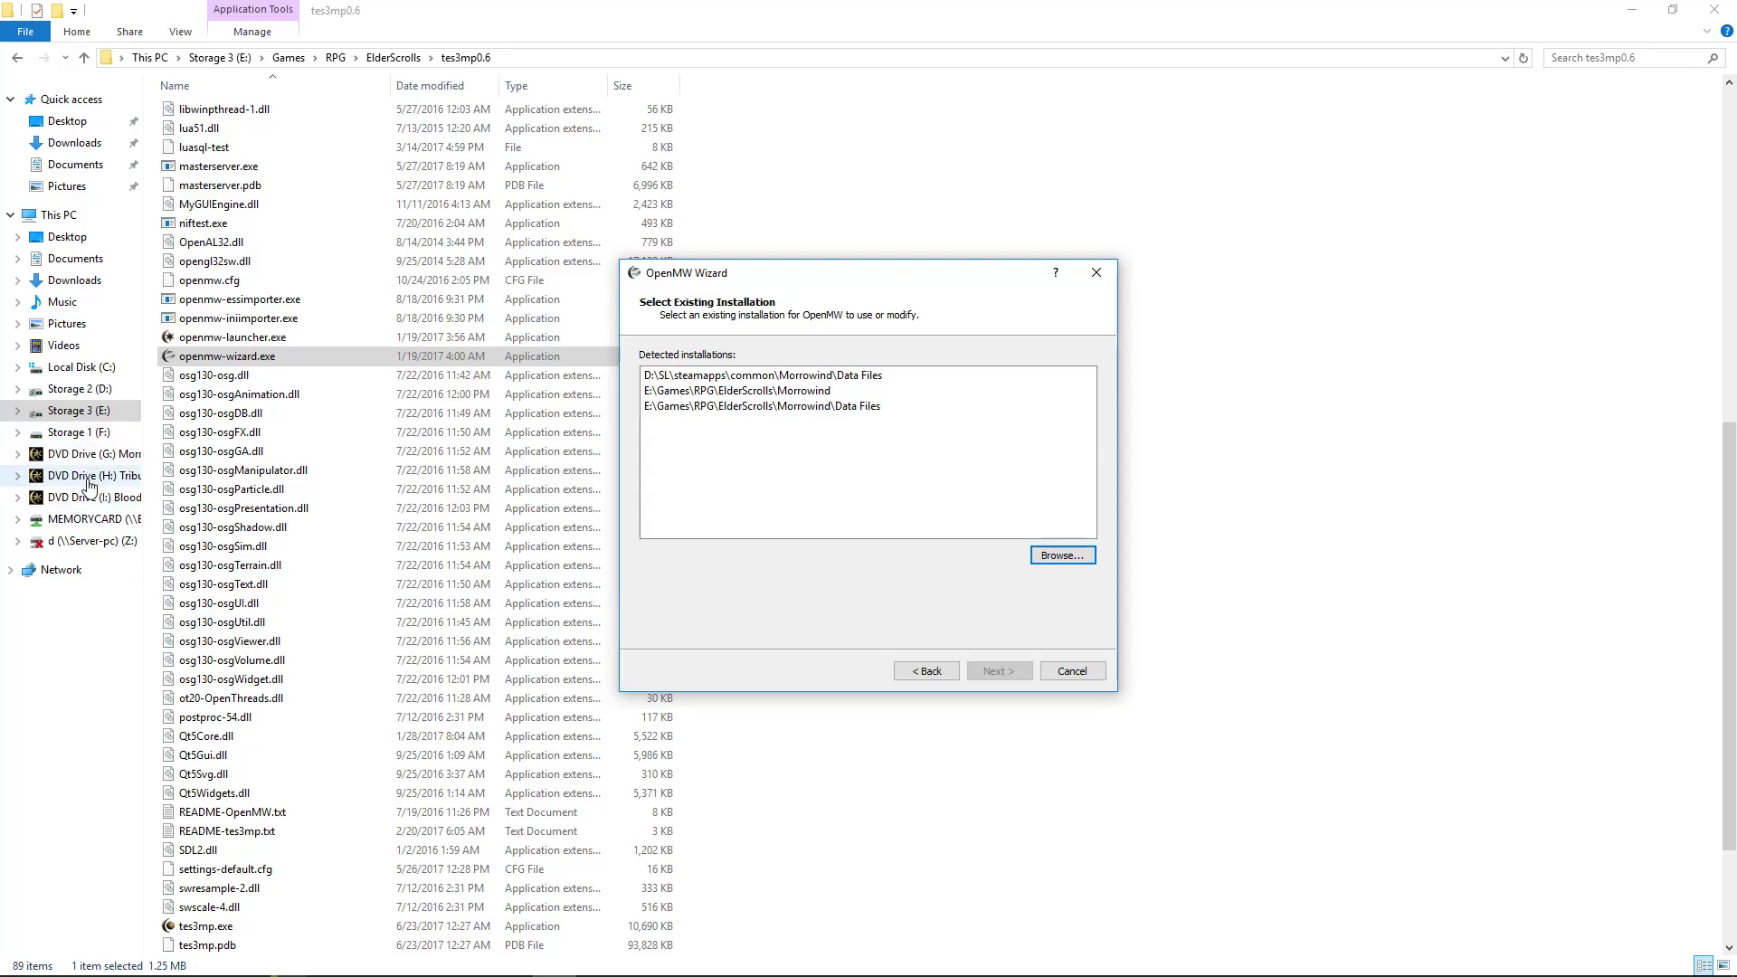
pyautogui.click(1091, 677)
pyautogui.click(874, 512)
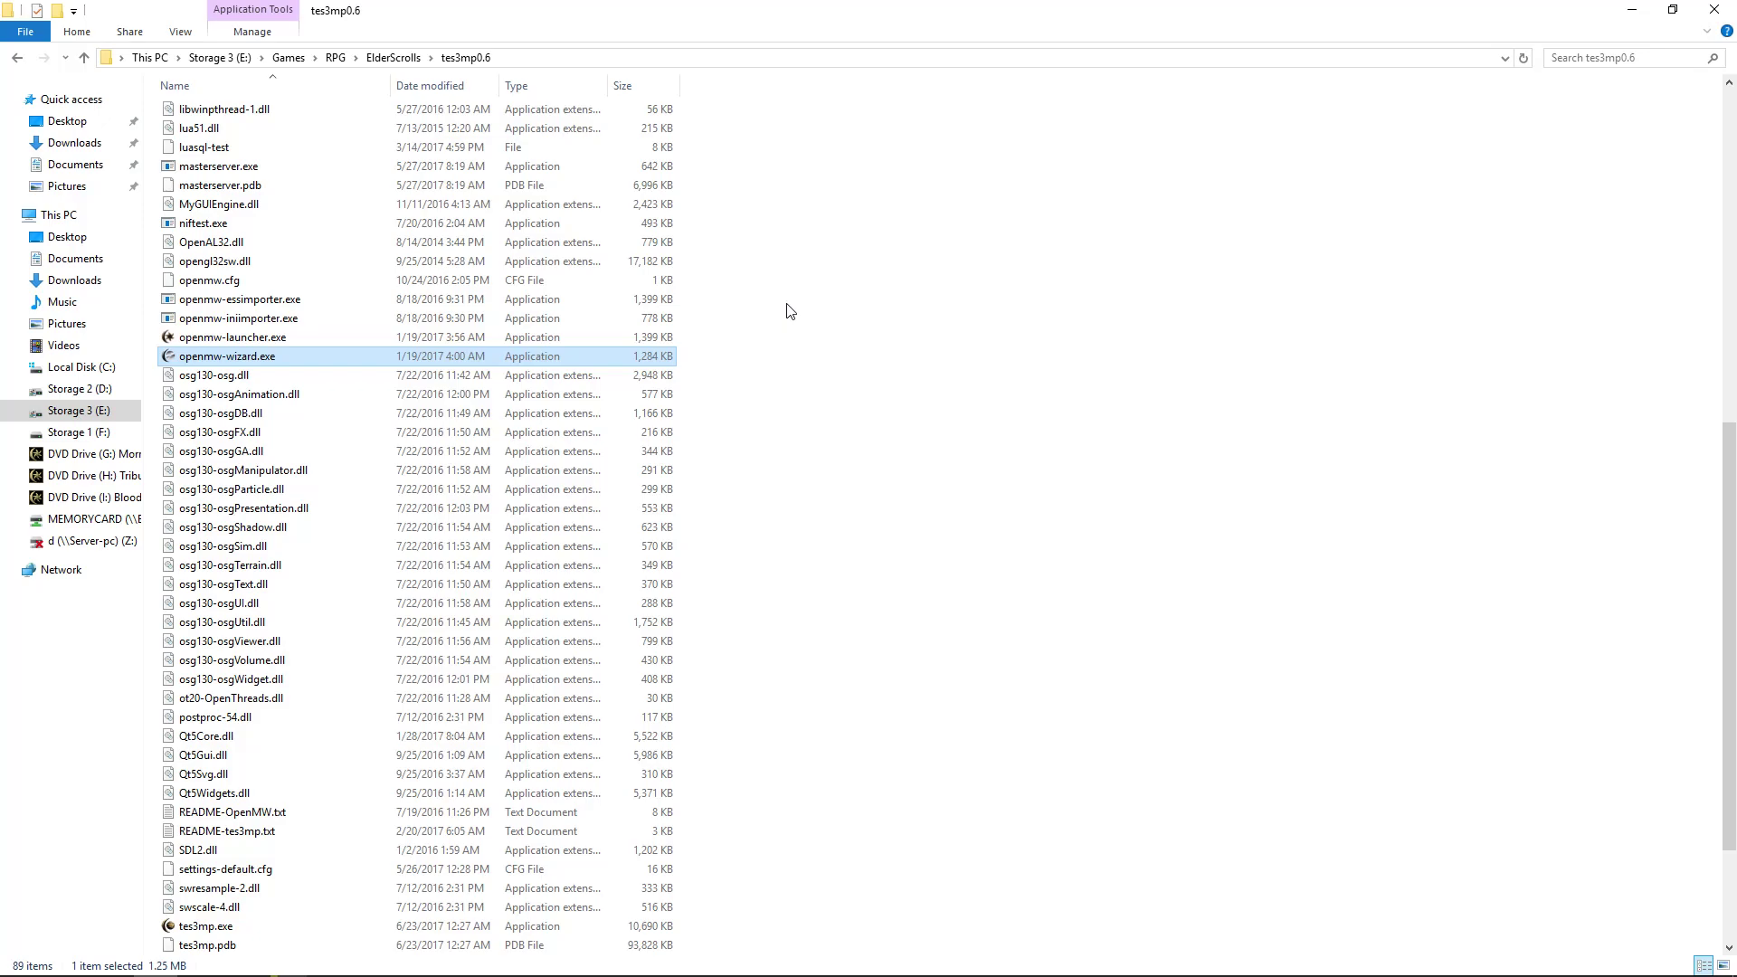
# Step: Run openmw-launcher.exe to review the data files enabled in the BASE content list, and leave the launcher
pyautogui.doubleClick(238, 337)
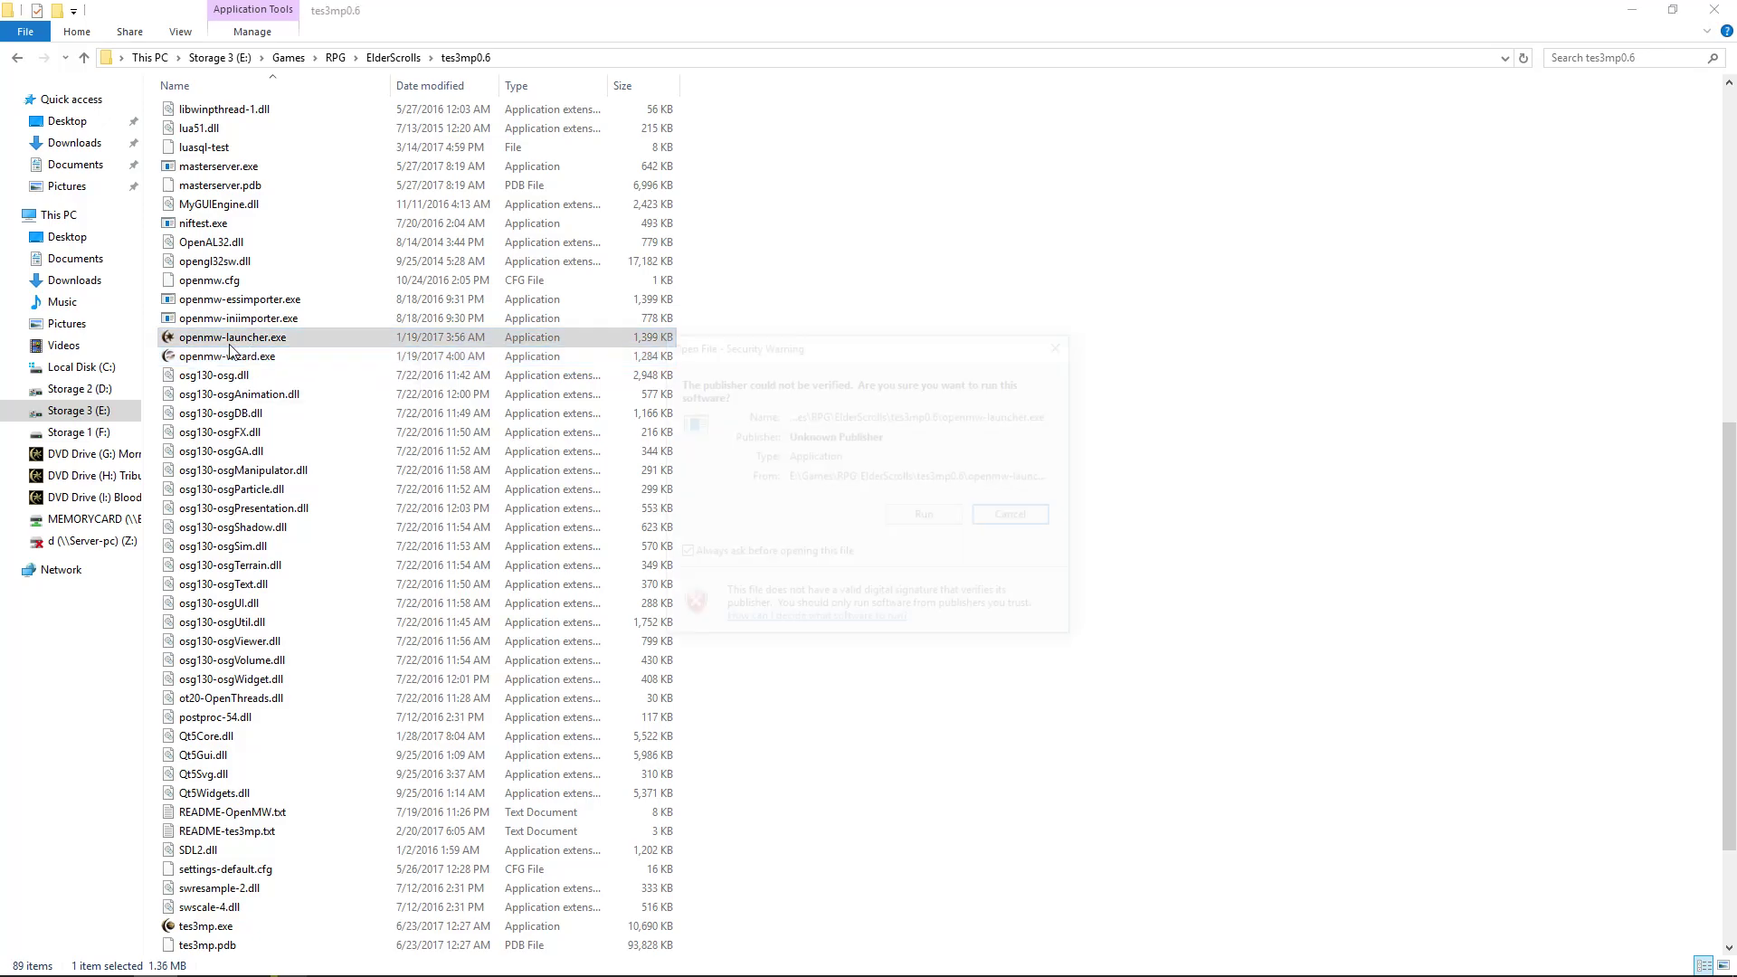
pyautogui.click(925, 517)
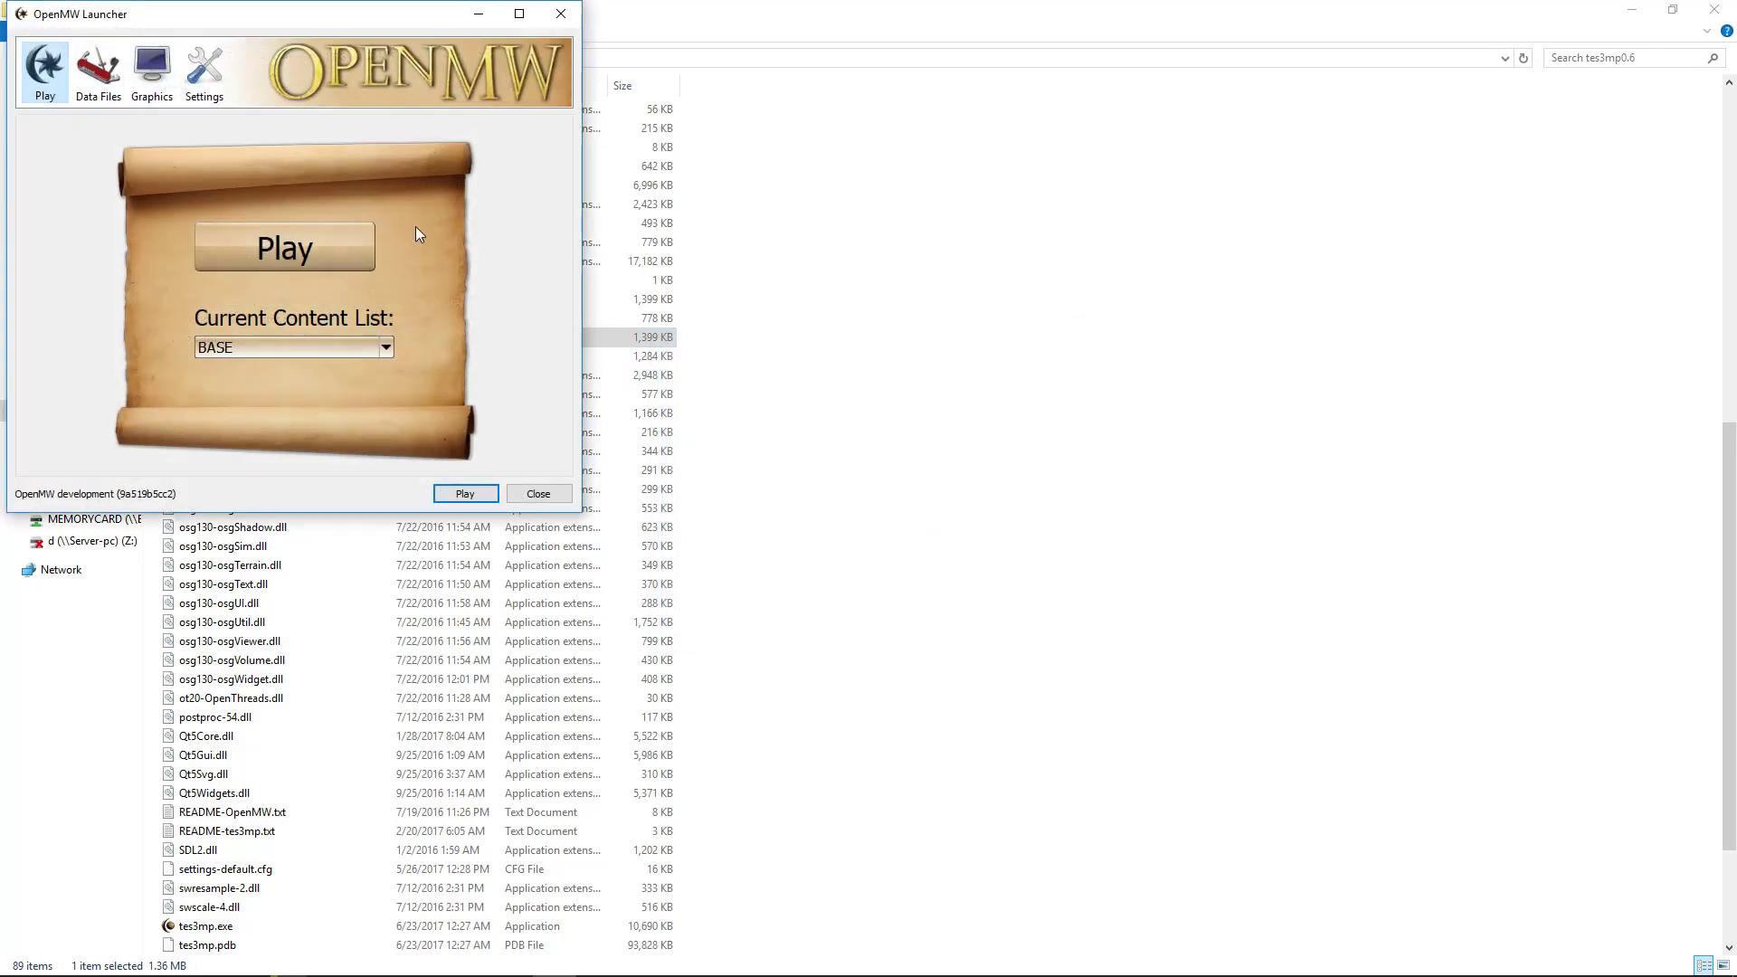
pyautogui.moveTo(366, 20); pyautogui.dragTo(880, 194)
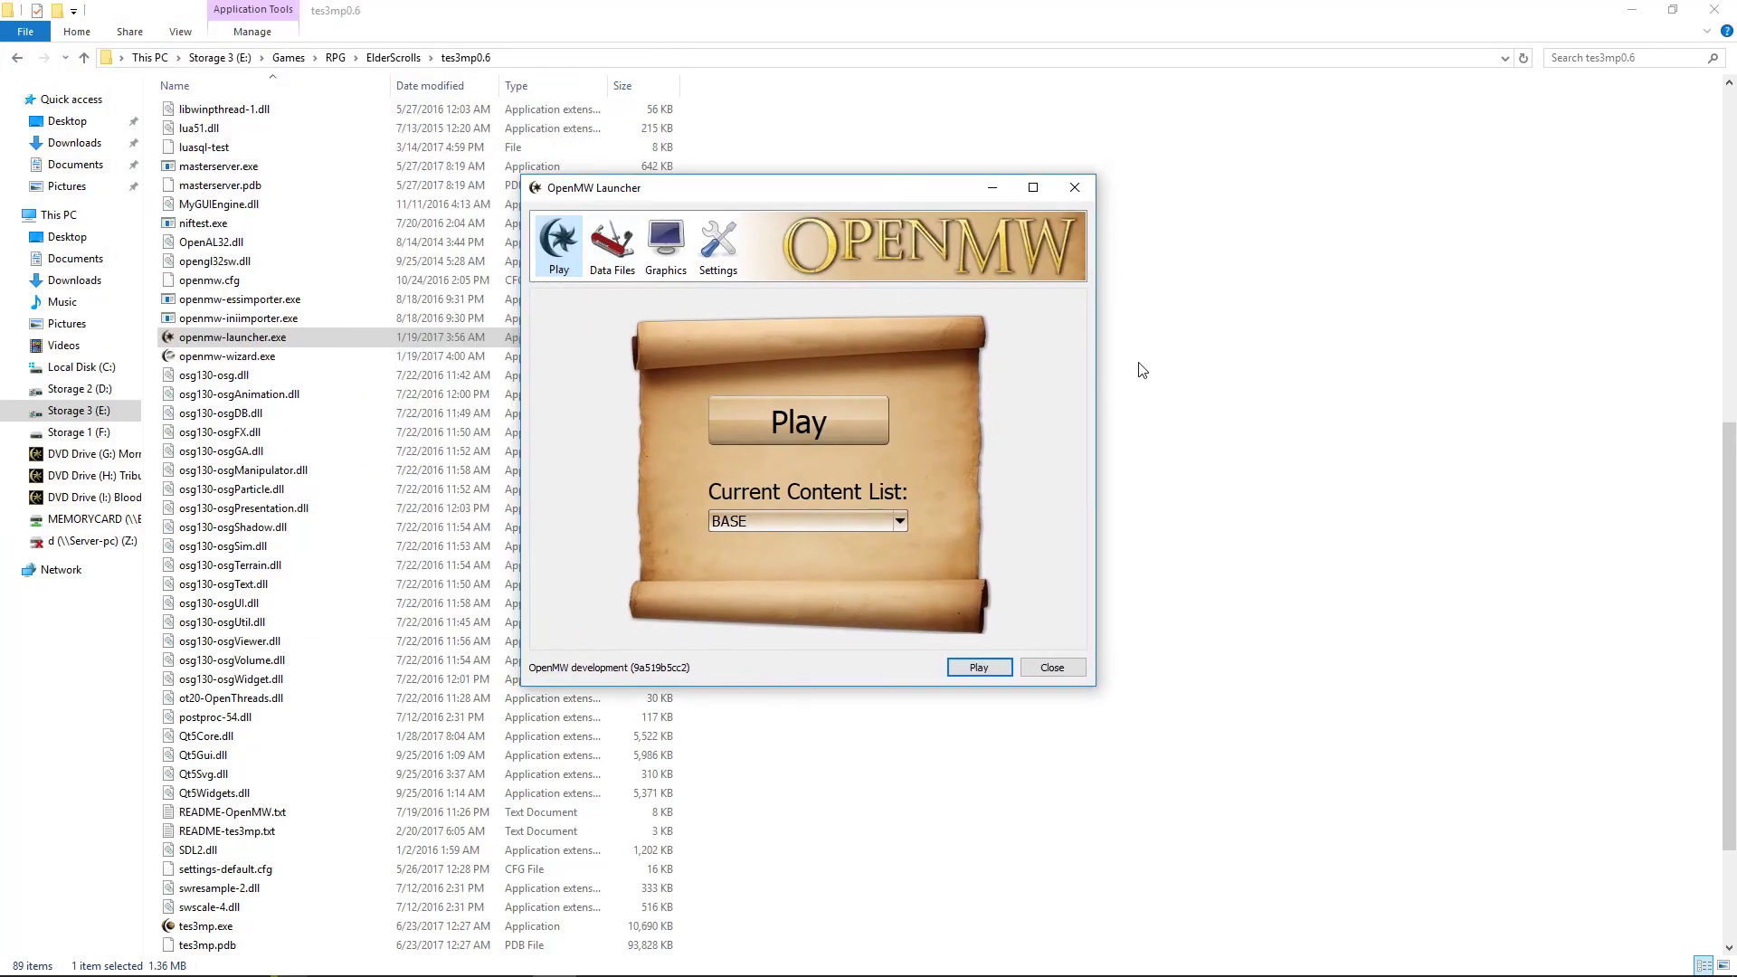
pyautogui.click(629, 256)
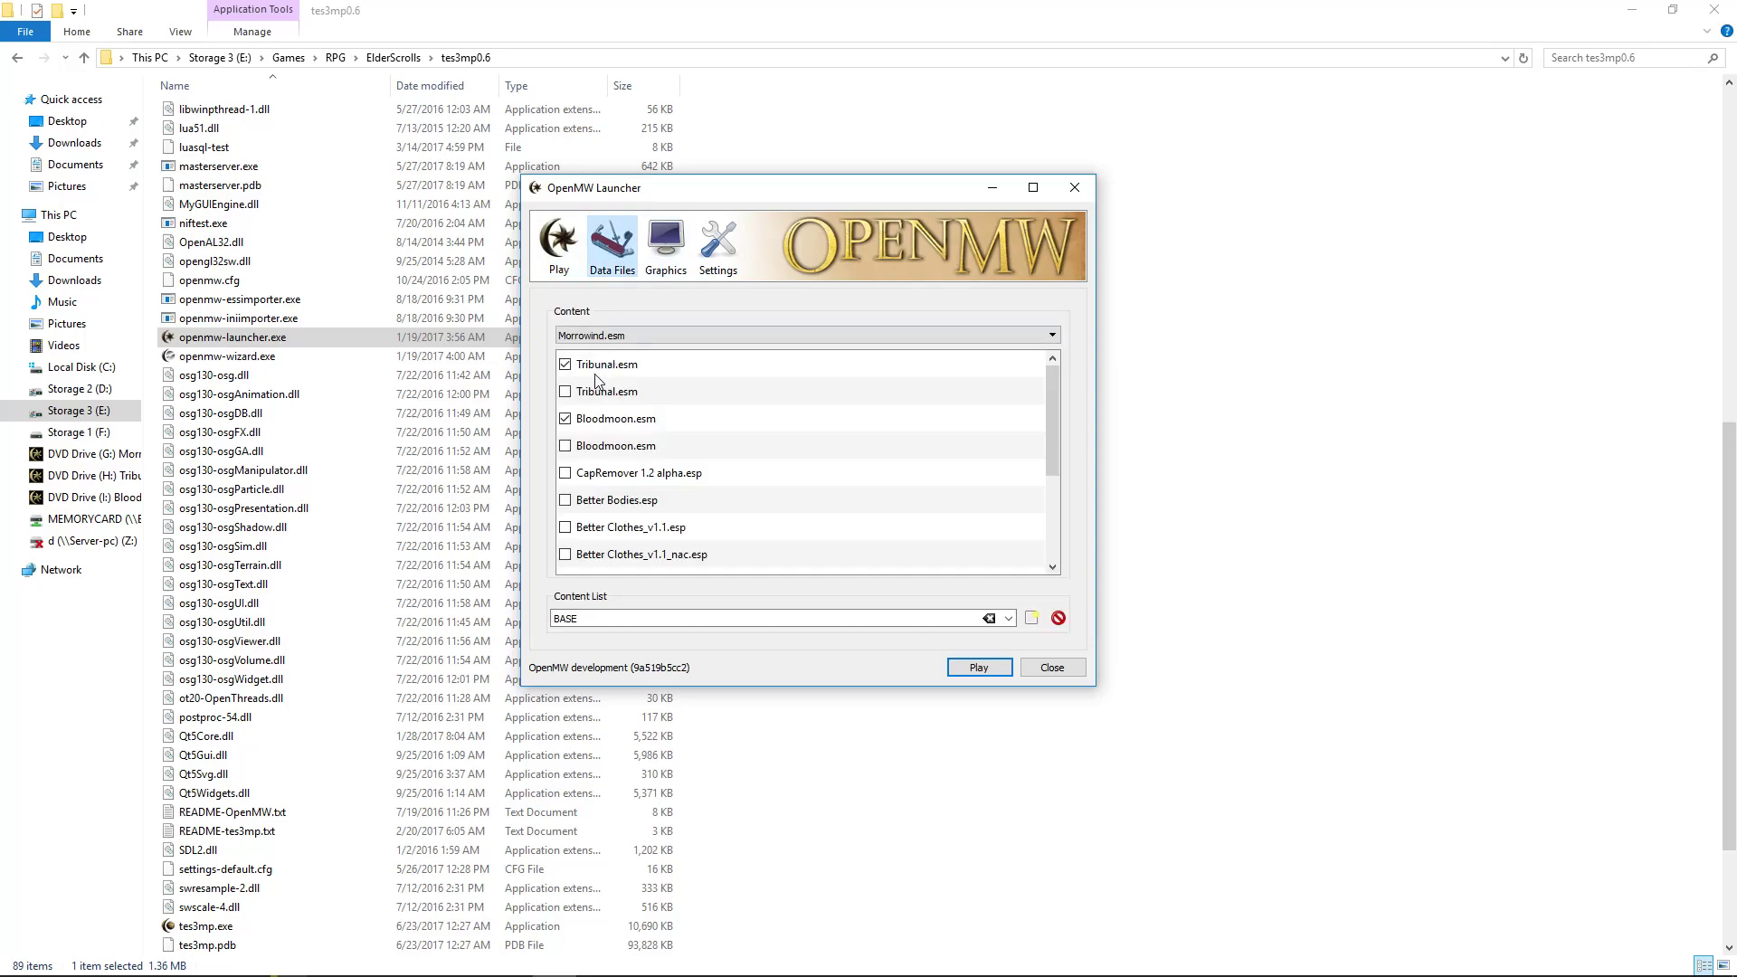
pyautogui.moveTo(600, 367)
pyautogui.click(980, 668)
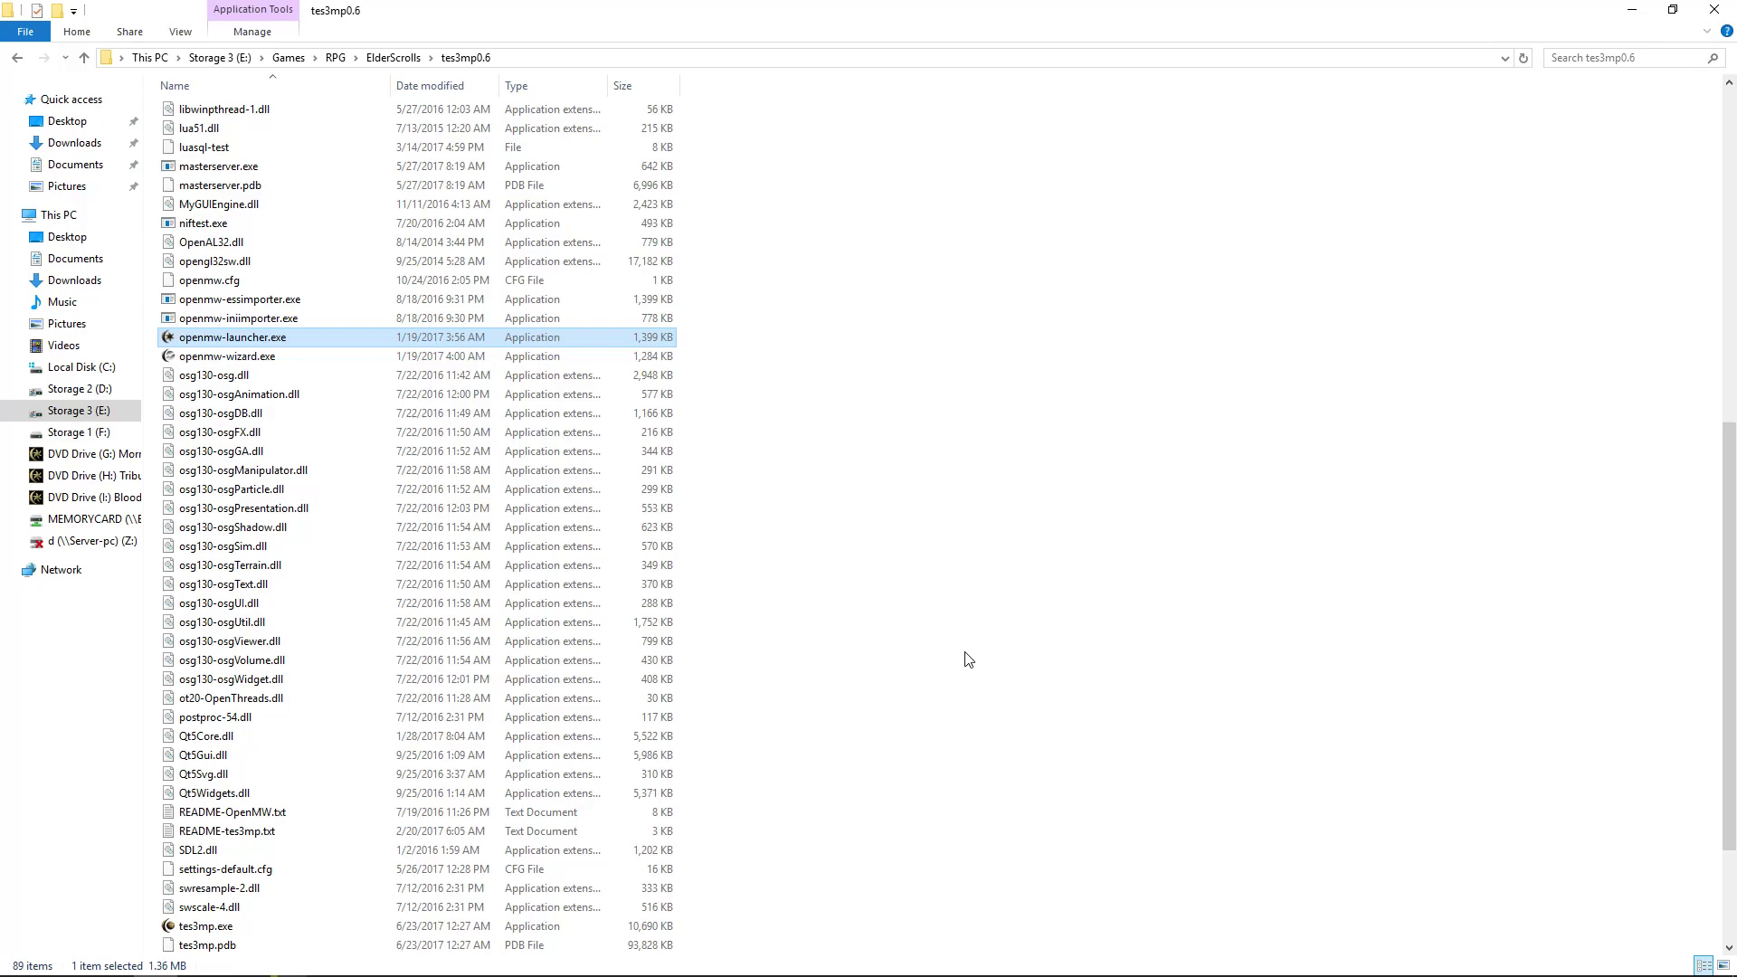
# Step: Launch tes3mp-browser.exe from the tes3mp0.6 folder and refresh its server list
pyautogui.scroll(-3, 966, 655)
pyautogui.click(265, 796)
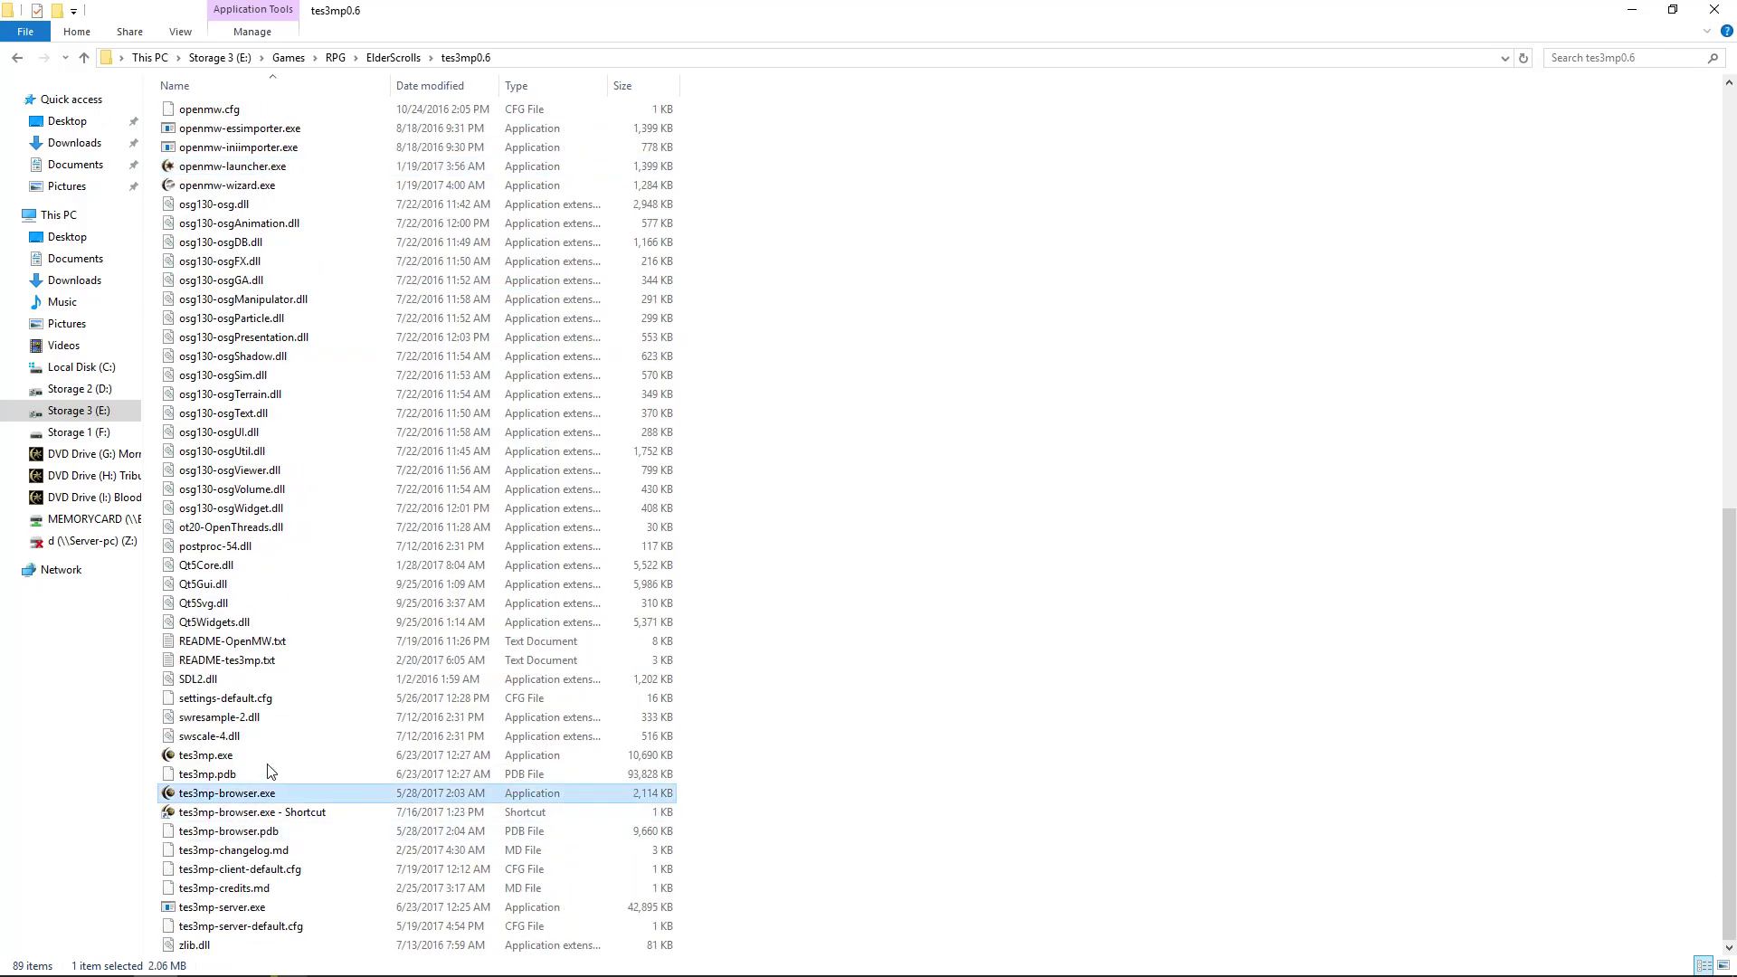
pyautogui.press('Return')
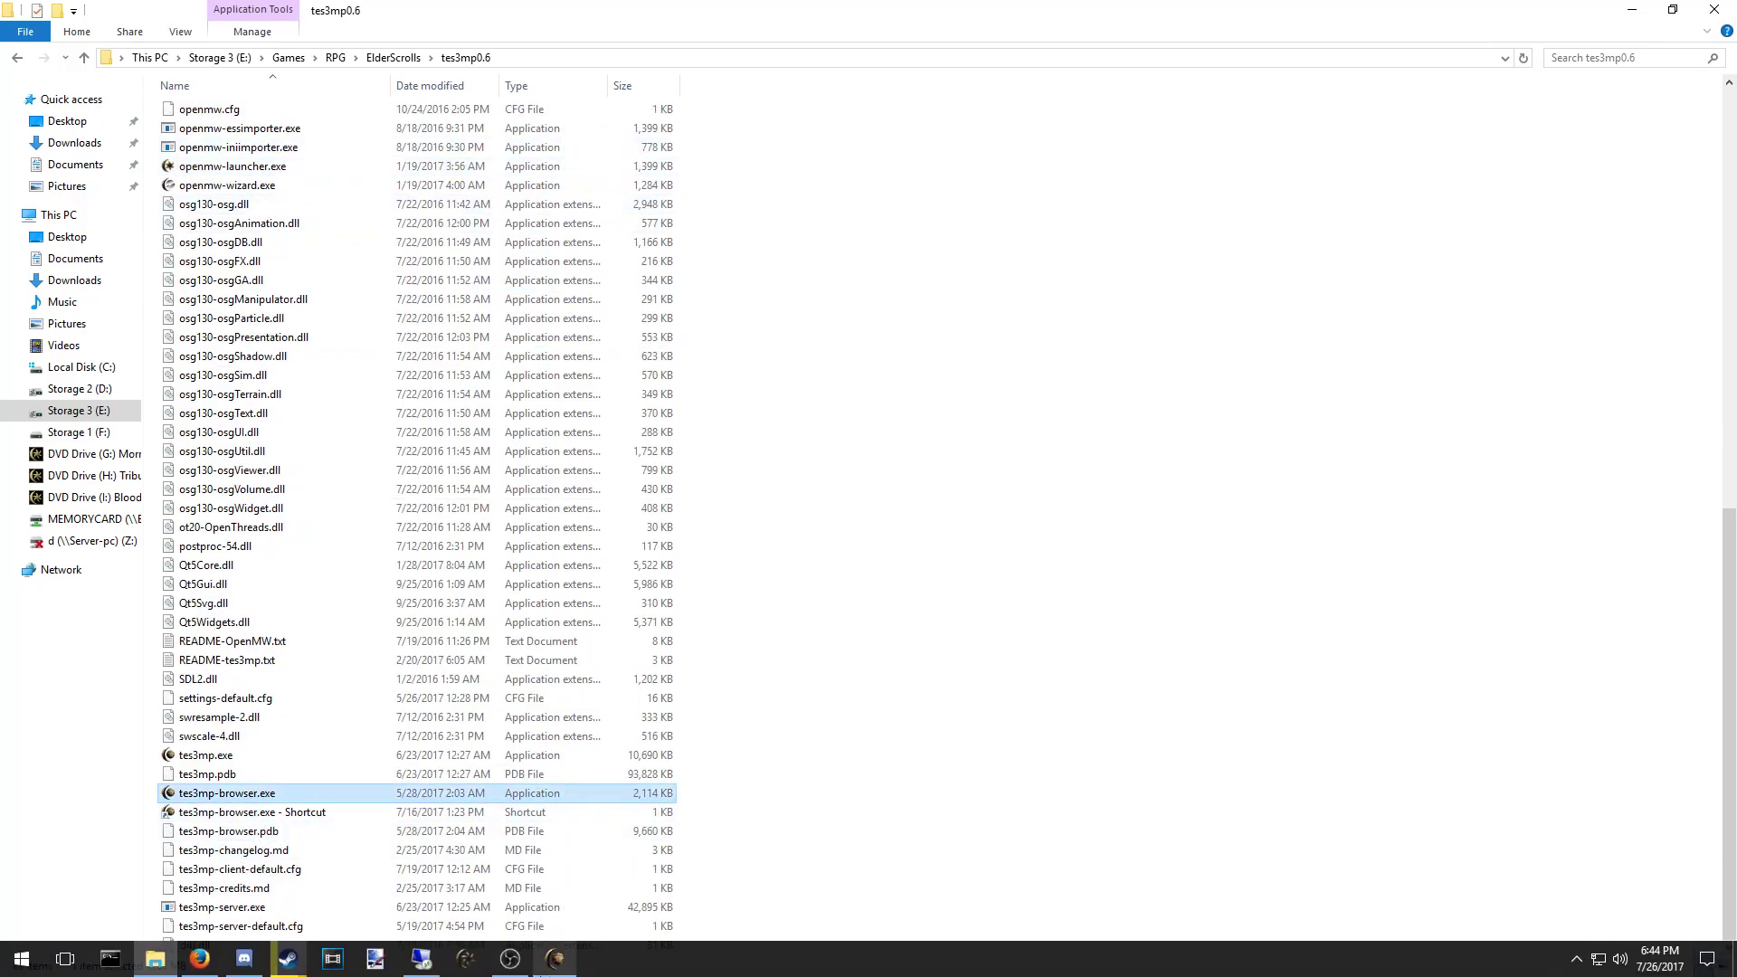
pyautogui.click(729, 229)
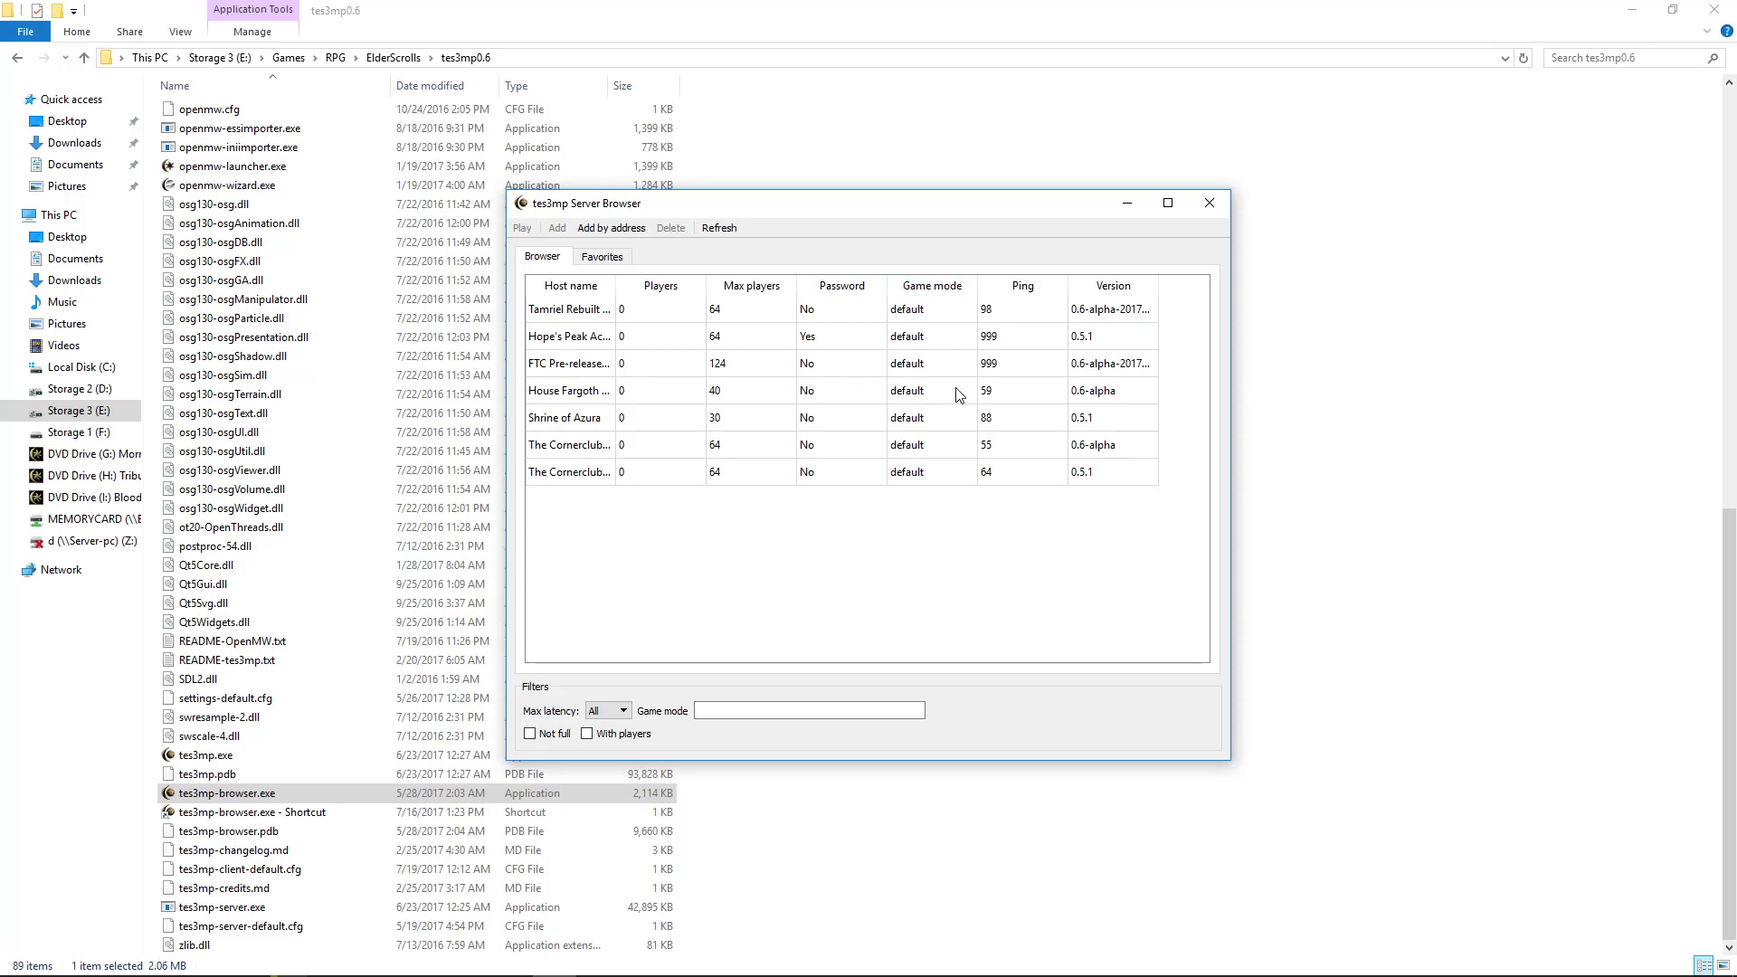
# Step: View the connection details and required plugins of the House Fargoth server, without connecting
pyautogui.click(590, 368)
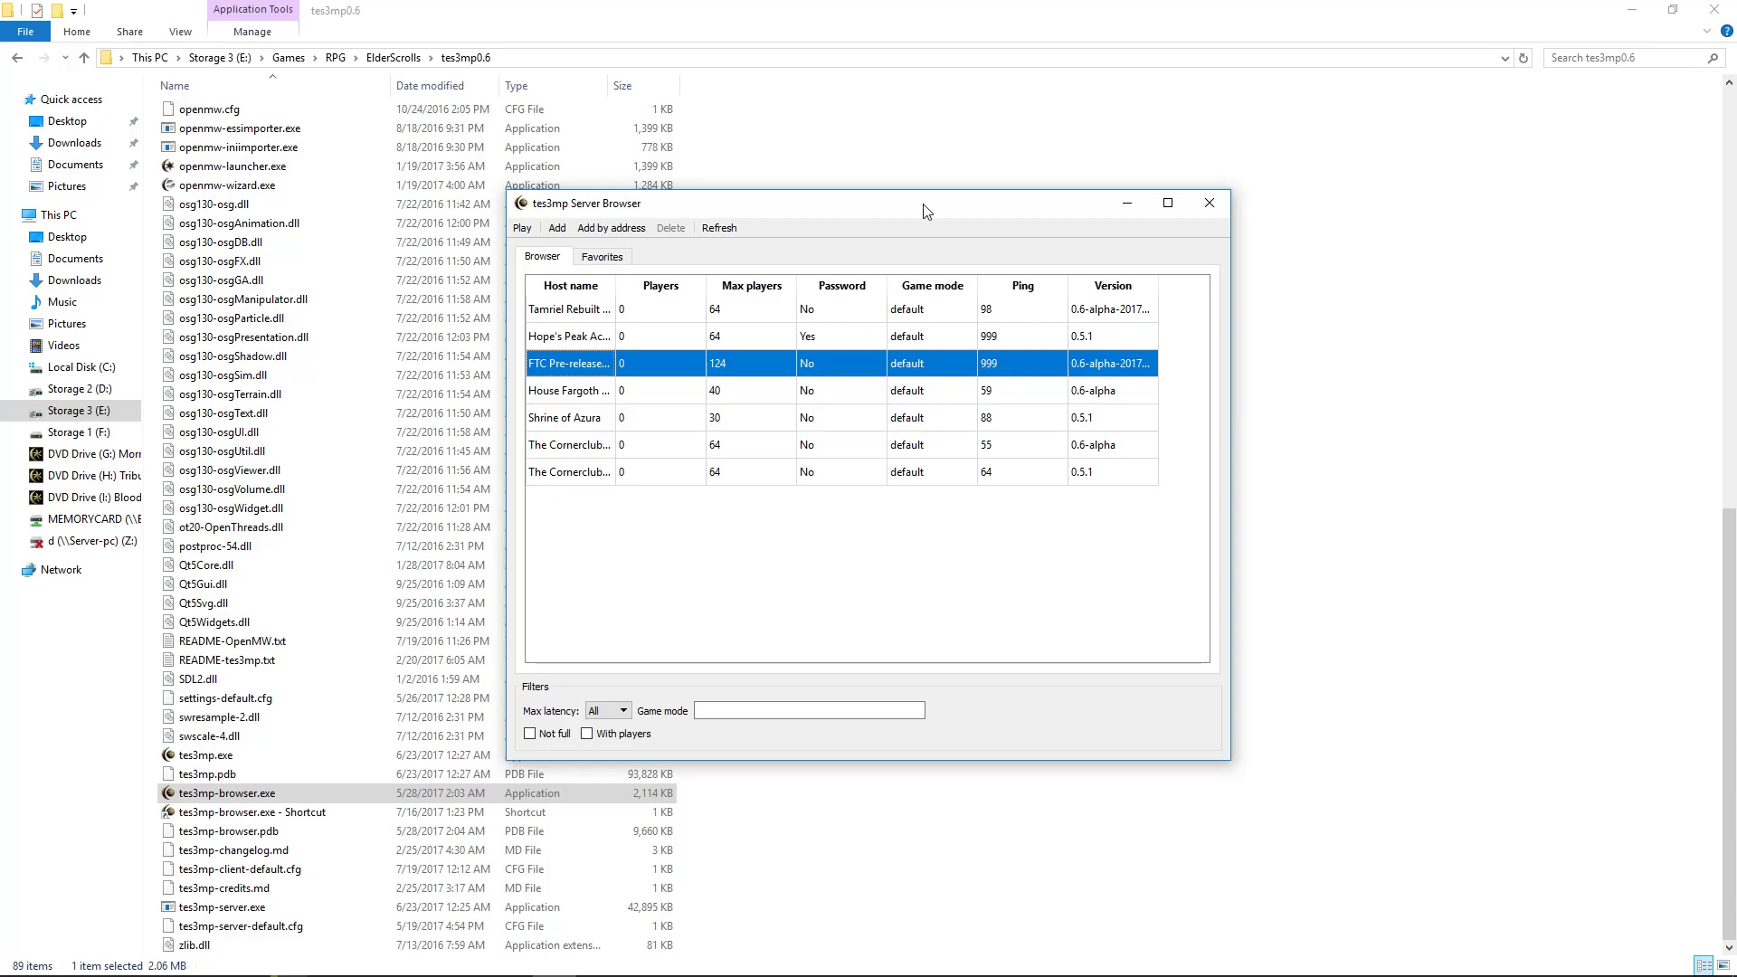
pyautogui.click(596, 398)
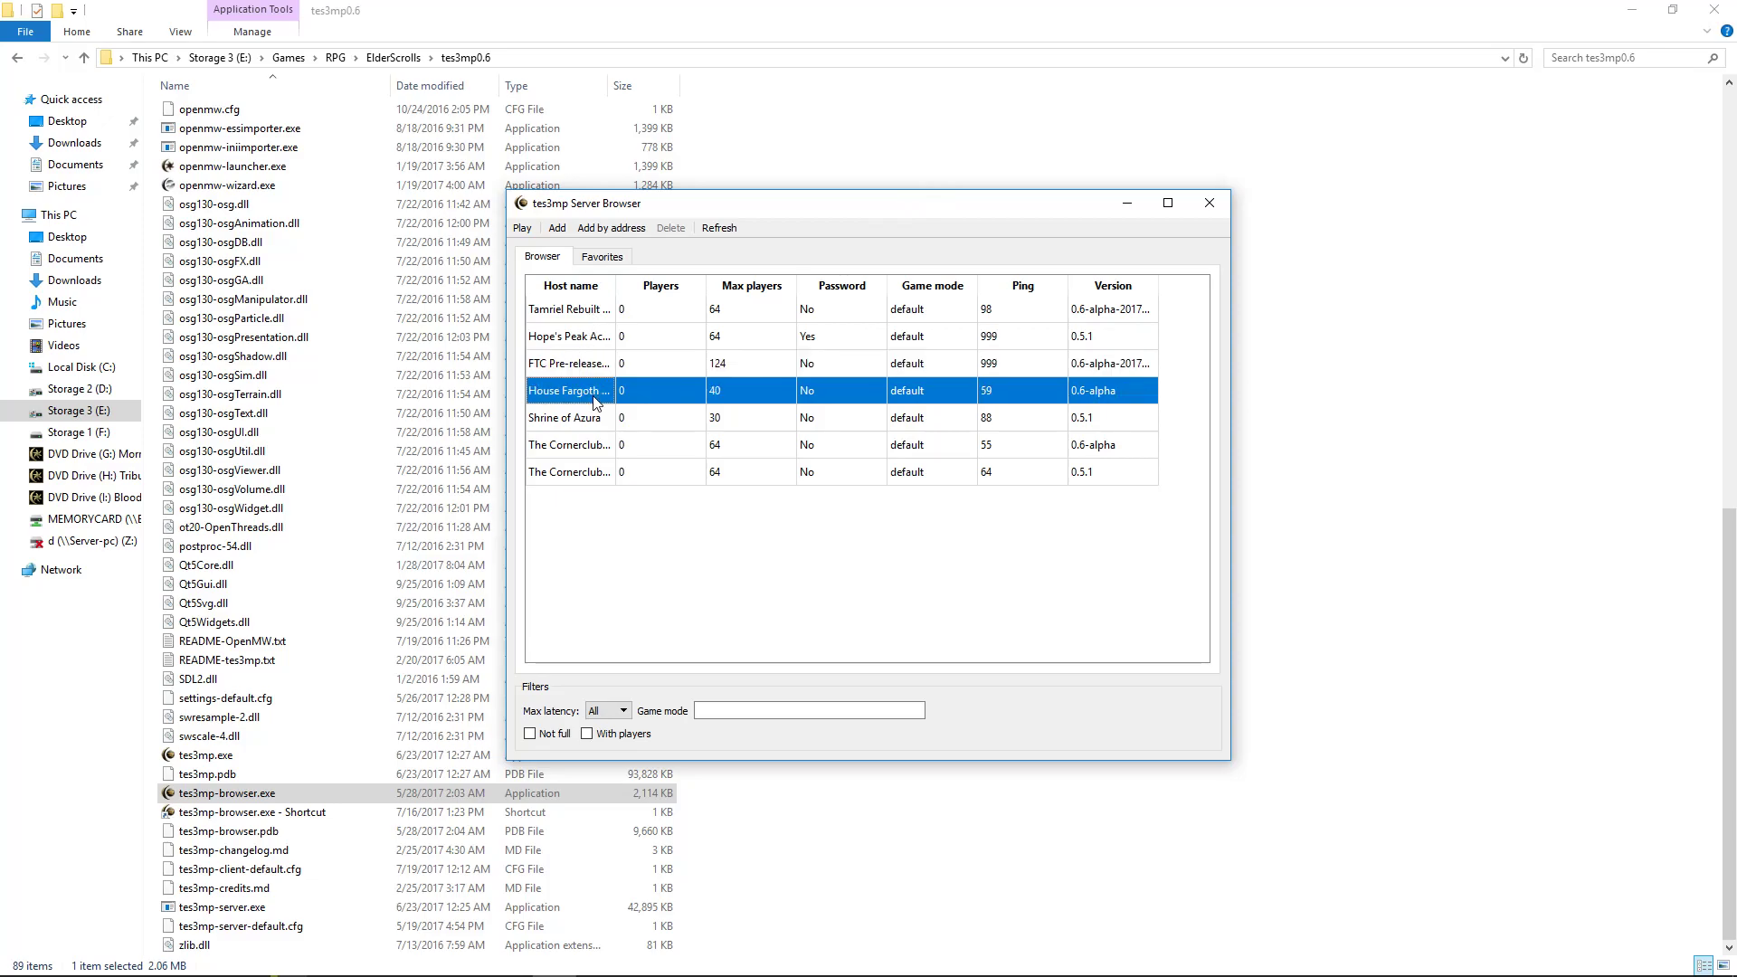
pyautogui.doubleClick(596, 398)
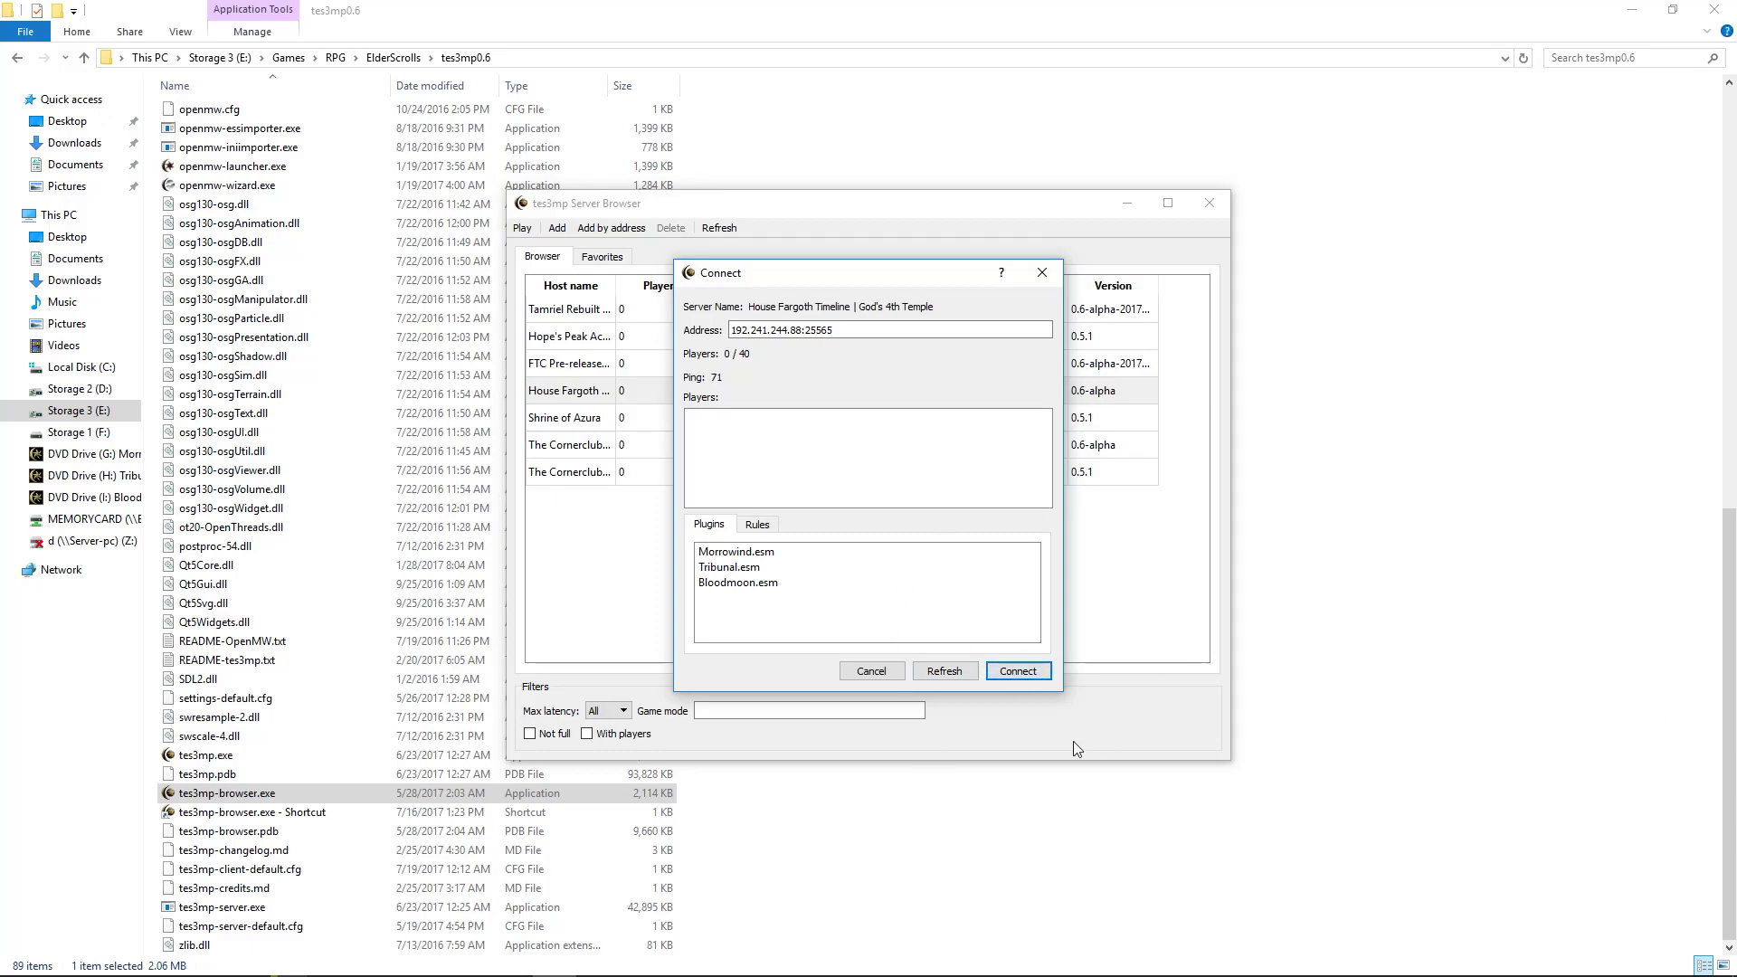
pyautogui.click(1043, 272)
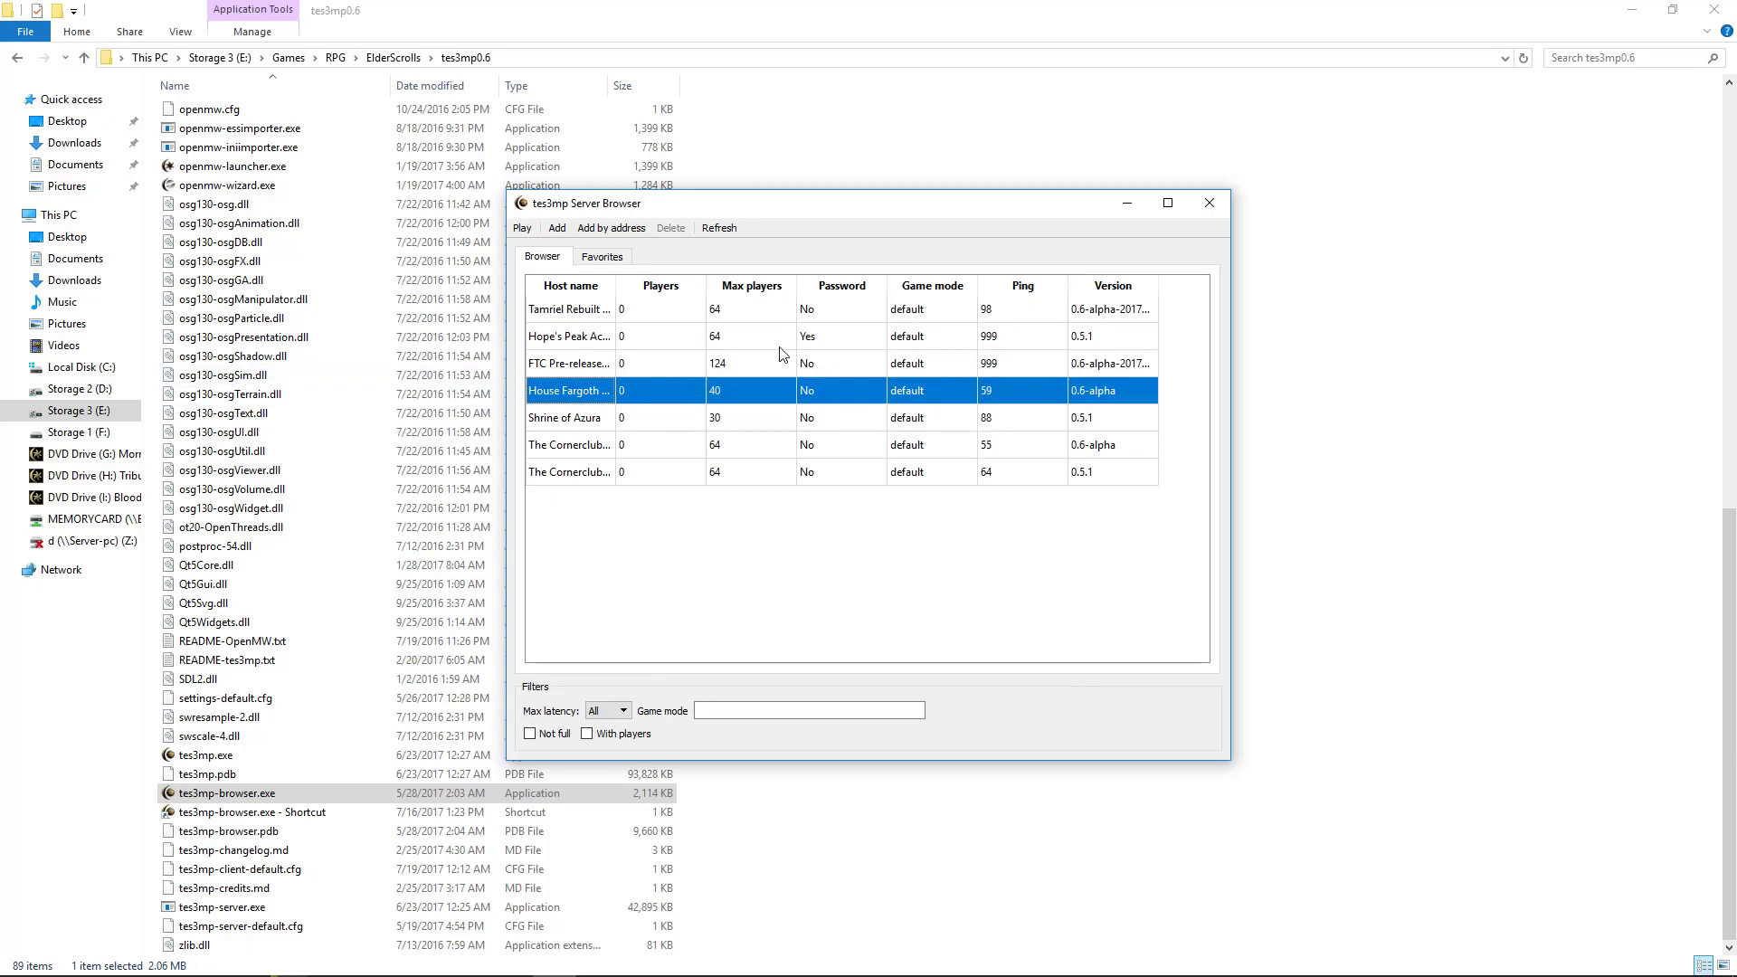
# Step: Compare the password requirements and version numbers of the listed servers, ending on the House Fargoth entry
pyautogui.click(833, 314)
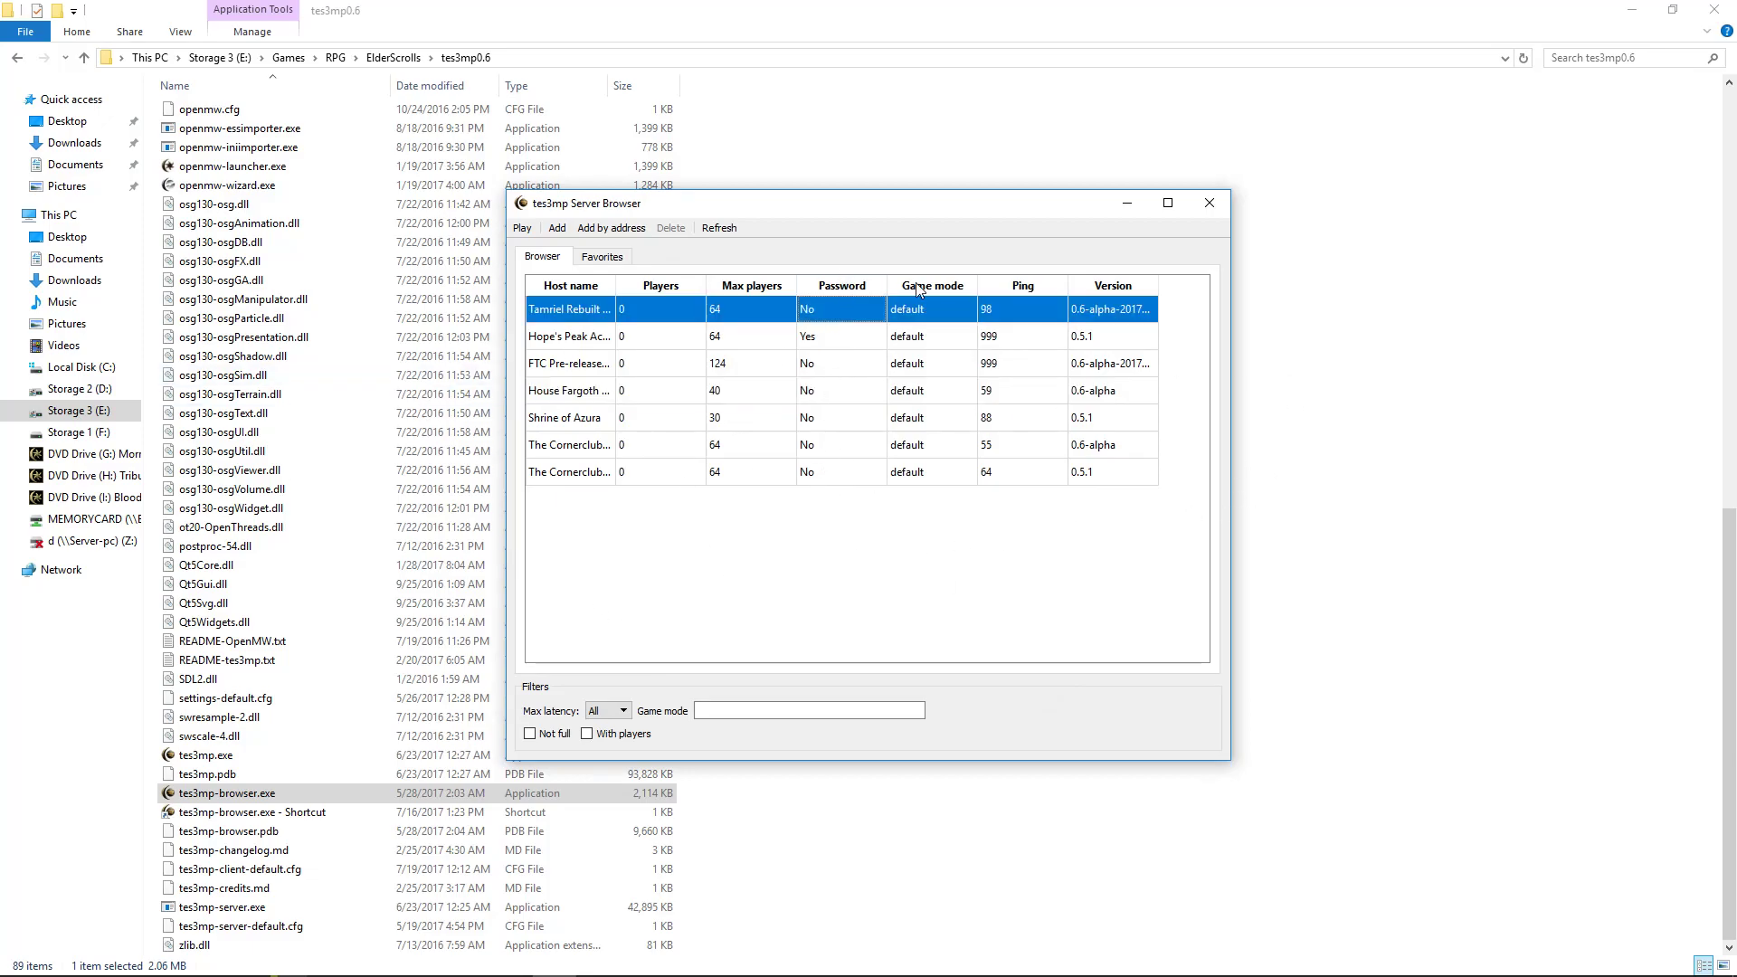
pyautogui.click(1130, 338)
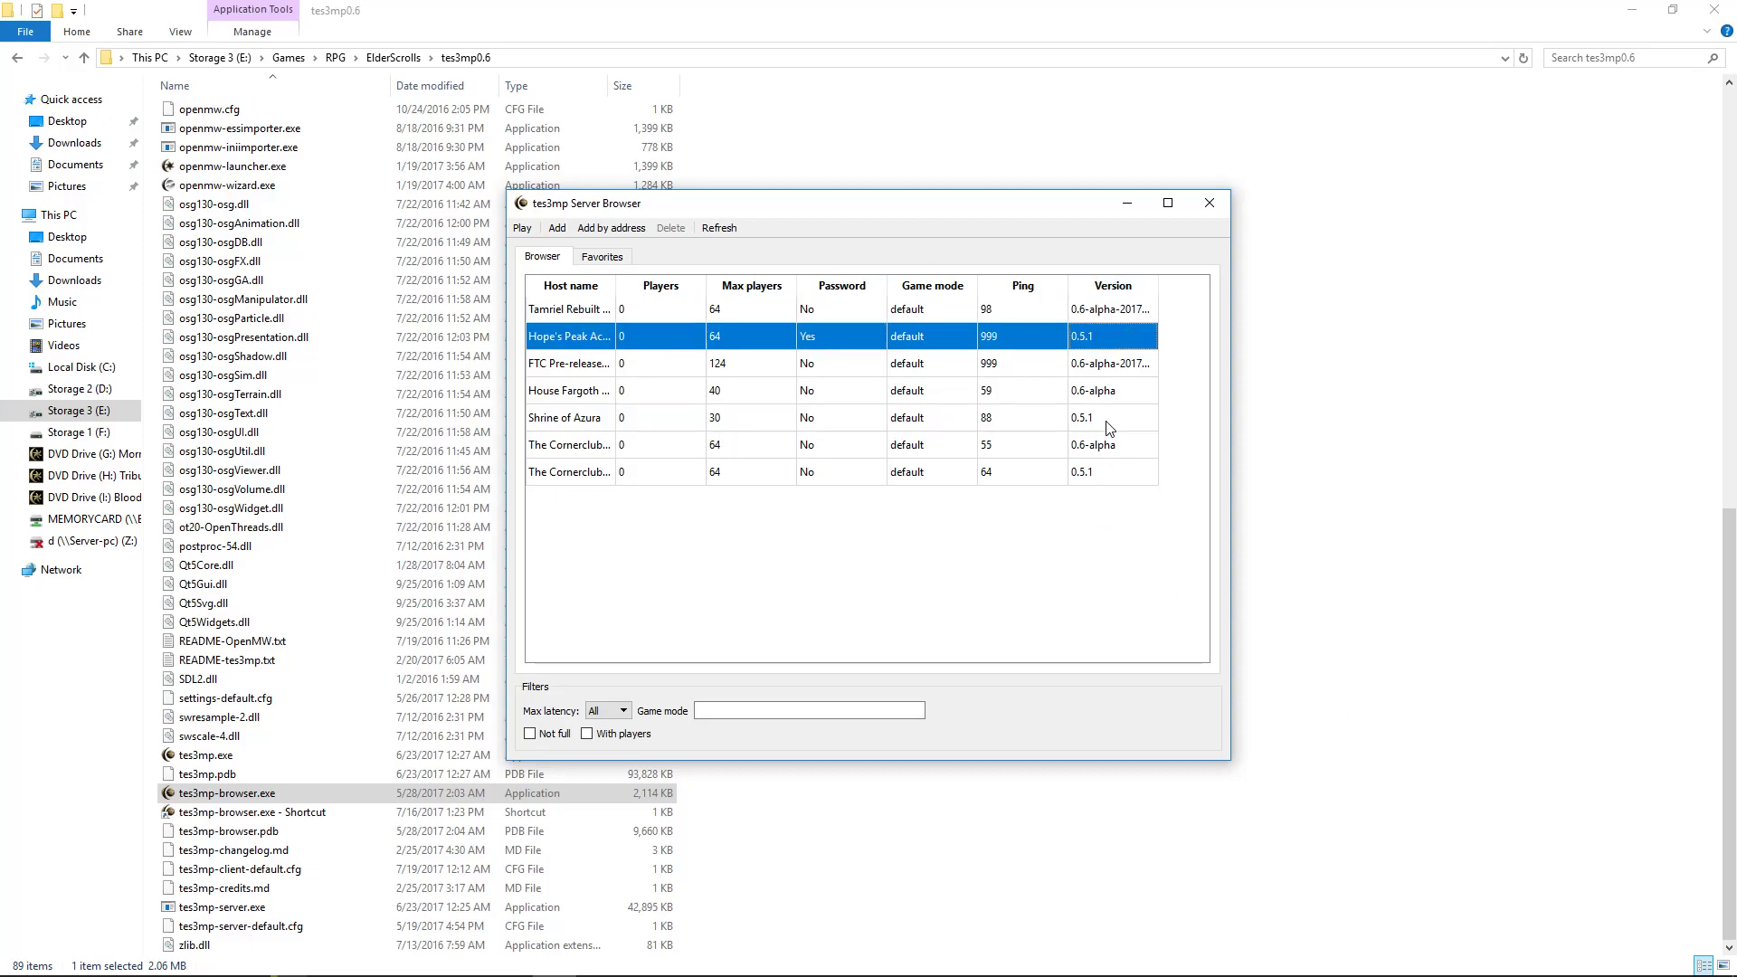
pyautogui.click(1105, 365)
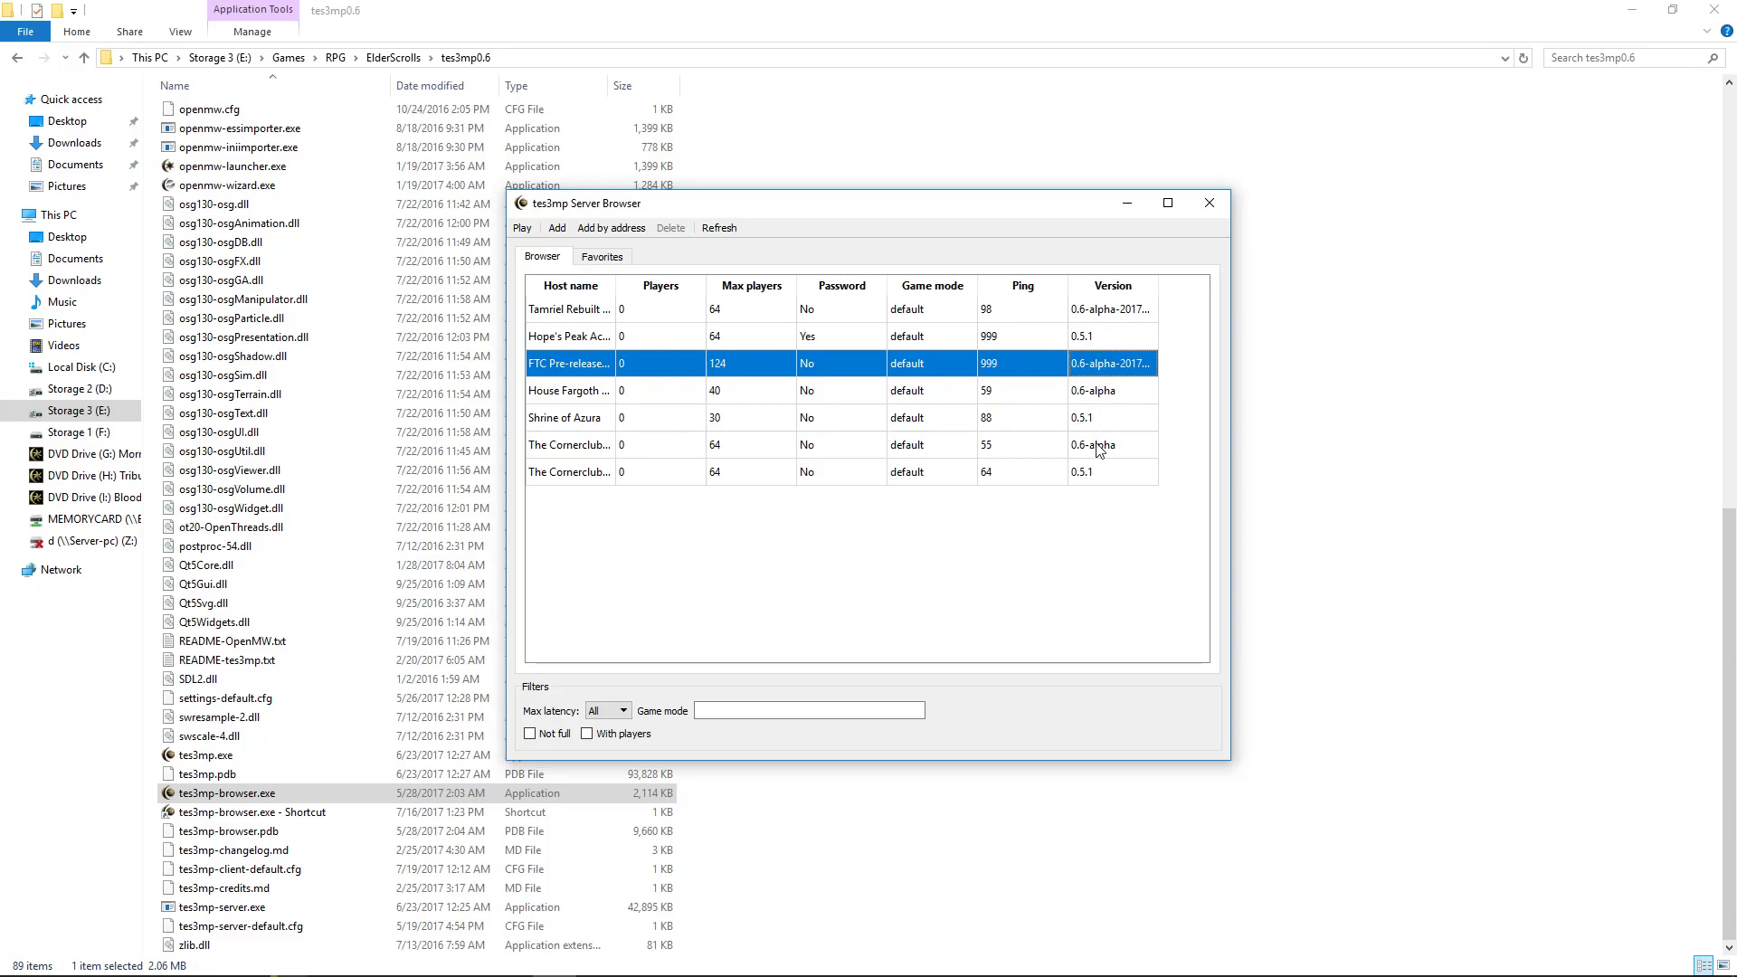
pyautogui.click(1097, 474)
pyautogui.click(1107, 423)
pyautogui.click(1097, 341)
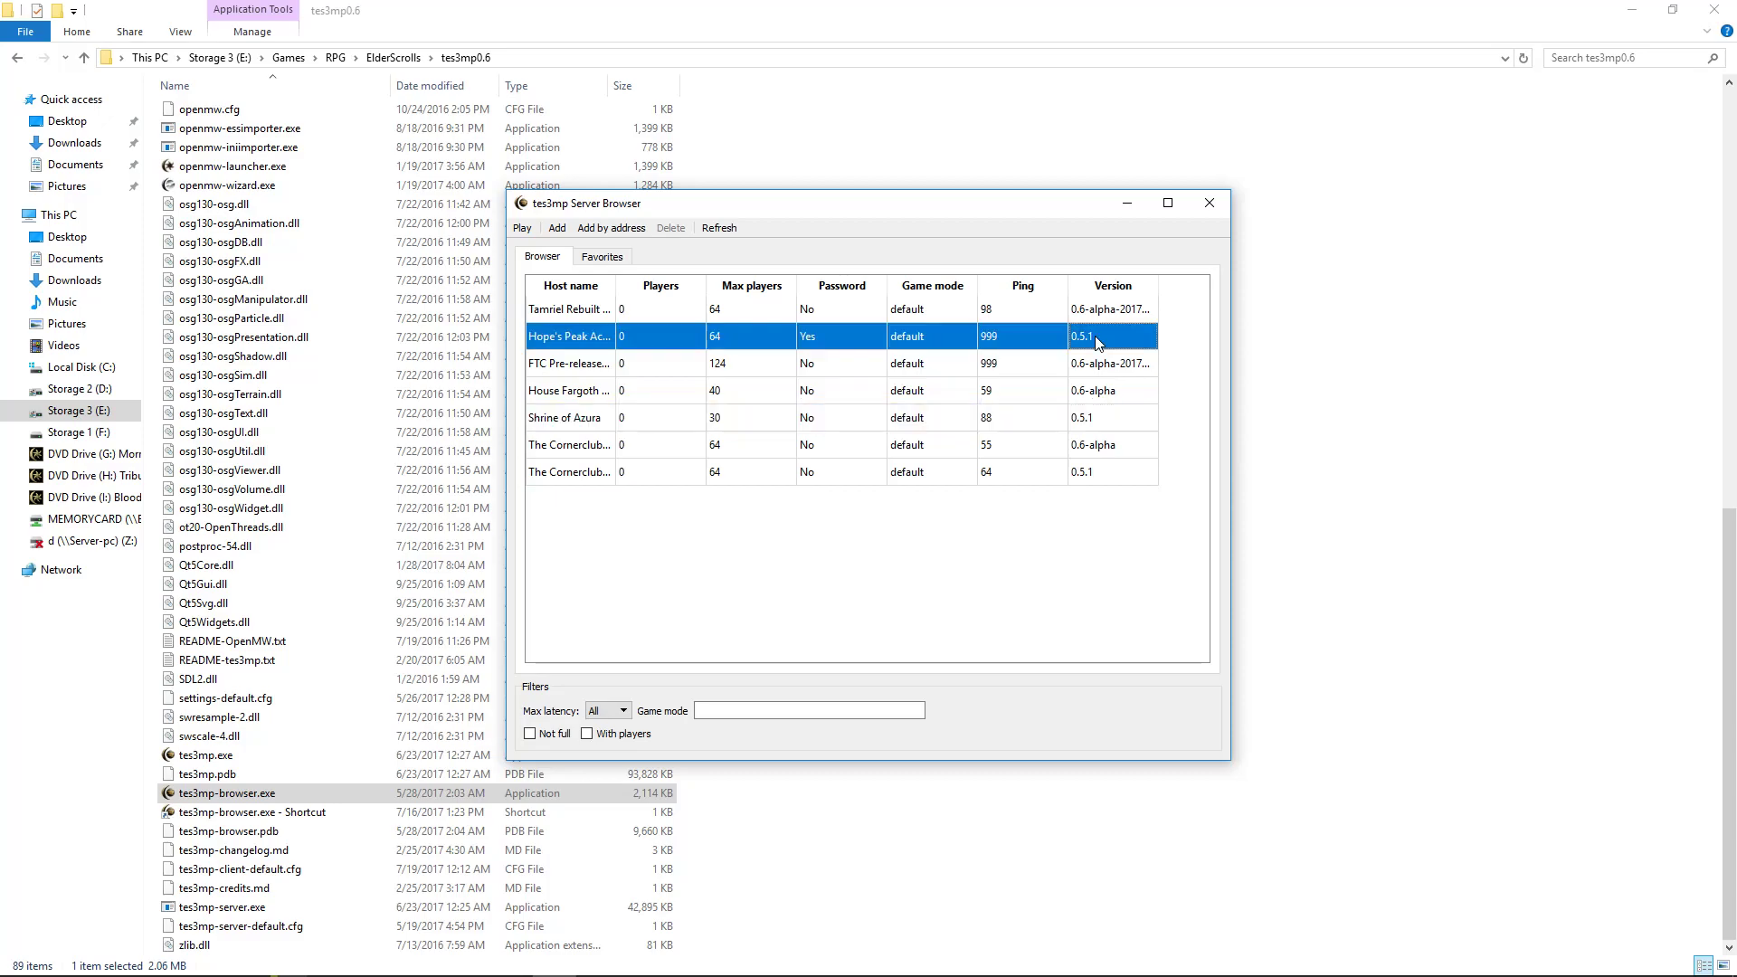
pyautogui.click(1104, 476)
pyautogui.click(1106, 416)
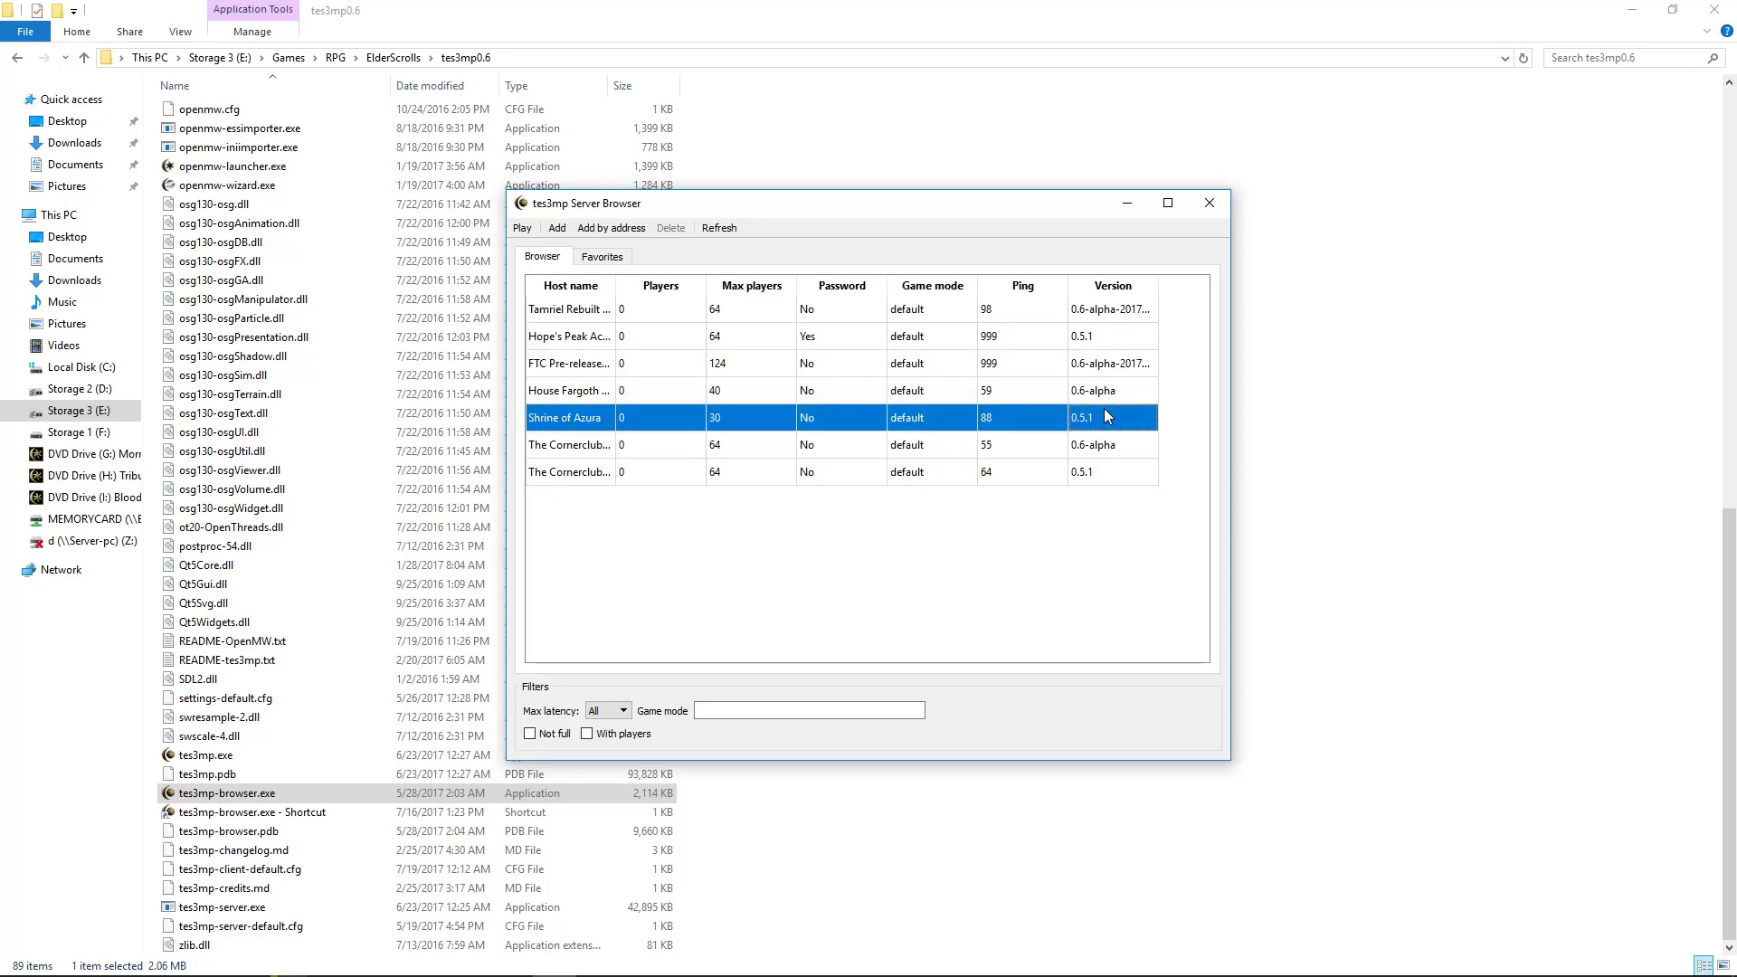
pyautogui.click(1120, 394)
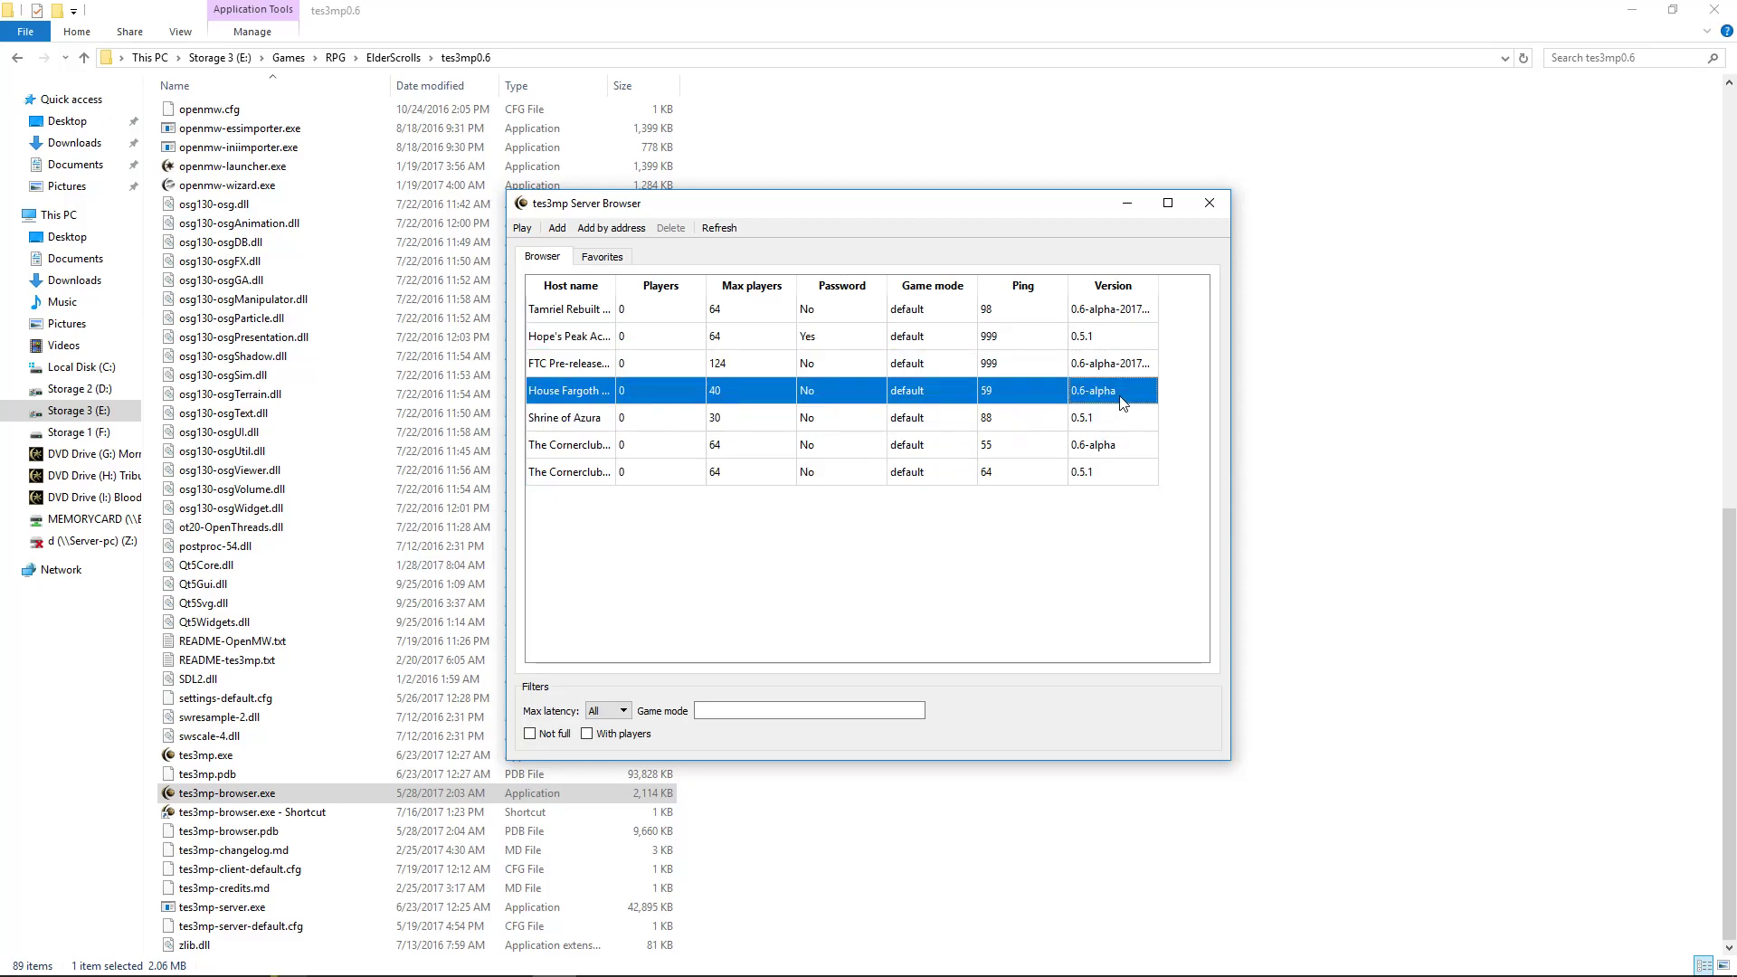